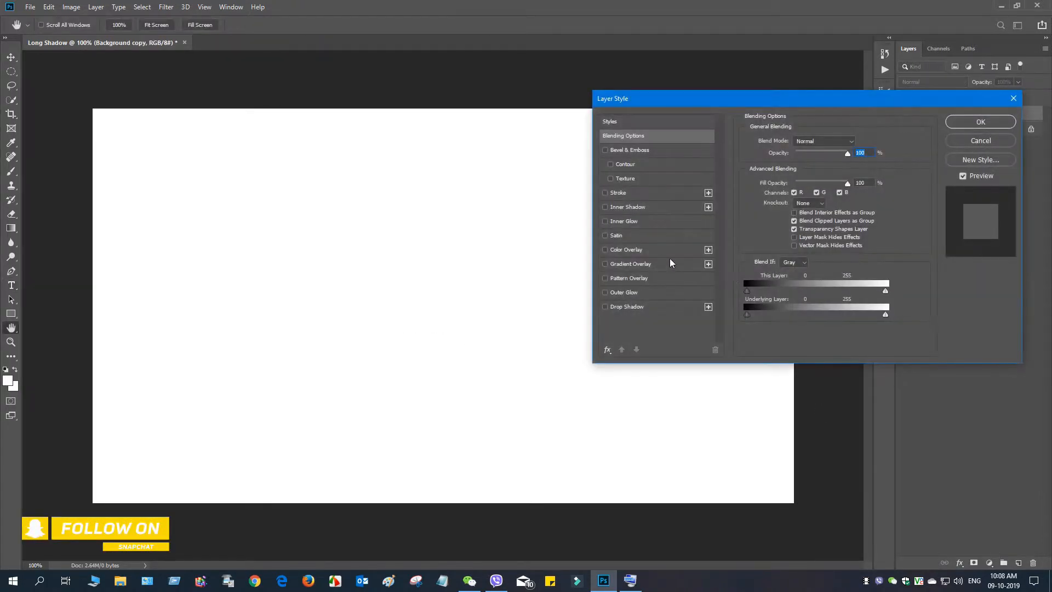
- Apply a blue radial Gradient Overlay with 78% opacity, 18° angle and 150% scale to the Background copy layer
{"action": "left_click", "coordinate": [609, 265]}
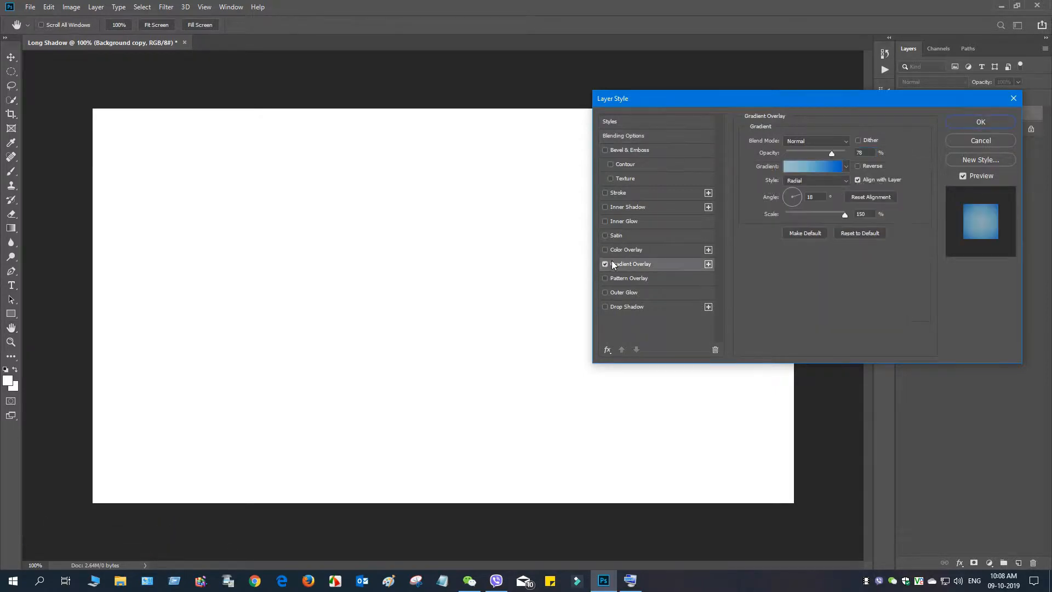
{"action": "left_click", "coordinate": [846, 166]}
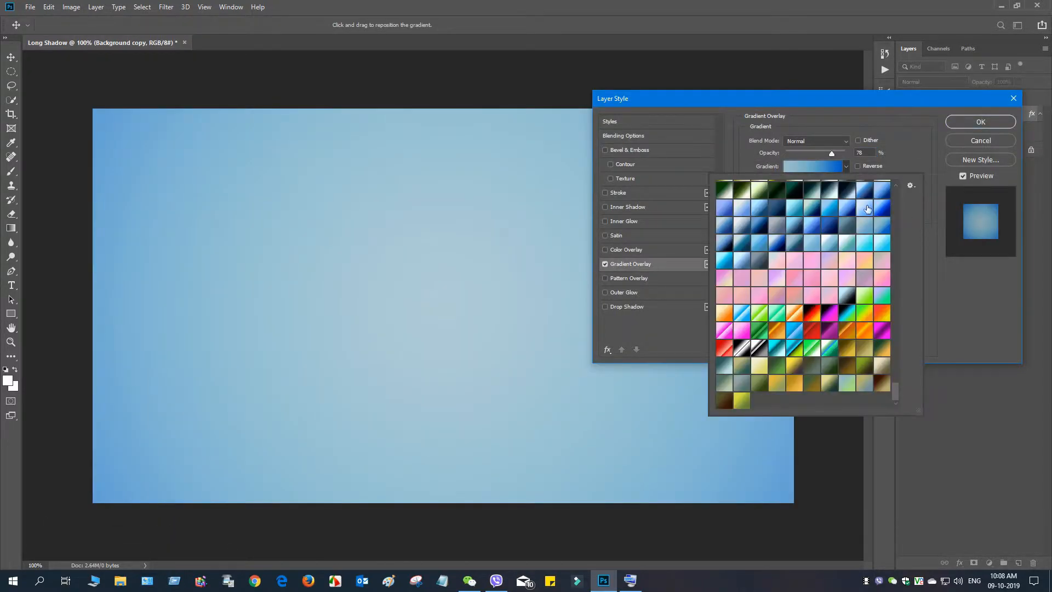
{"action": "left_click", "coordinate": [877, 107]}
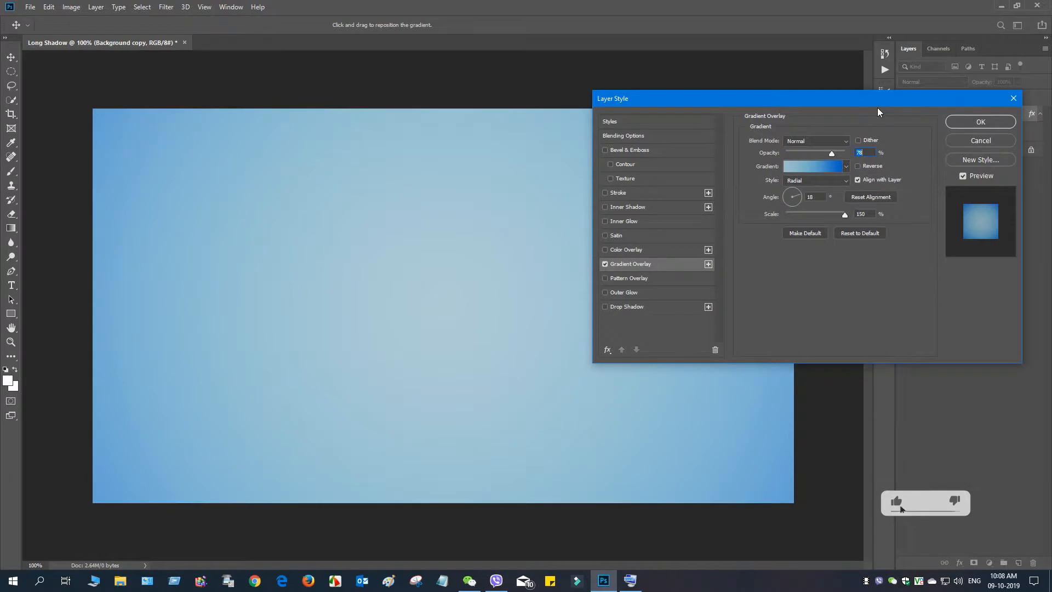
{"action": "key", "text": "t"}
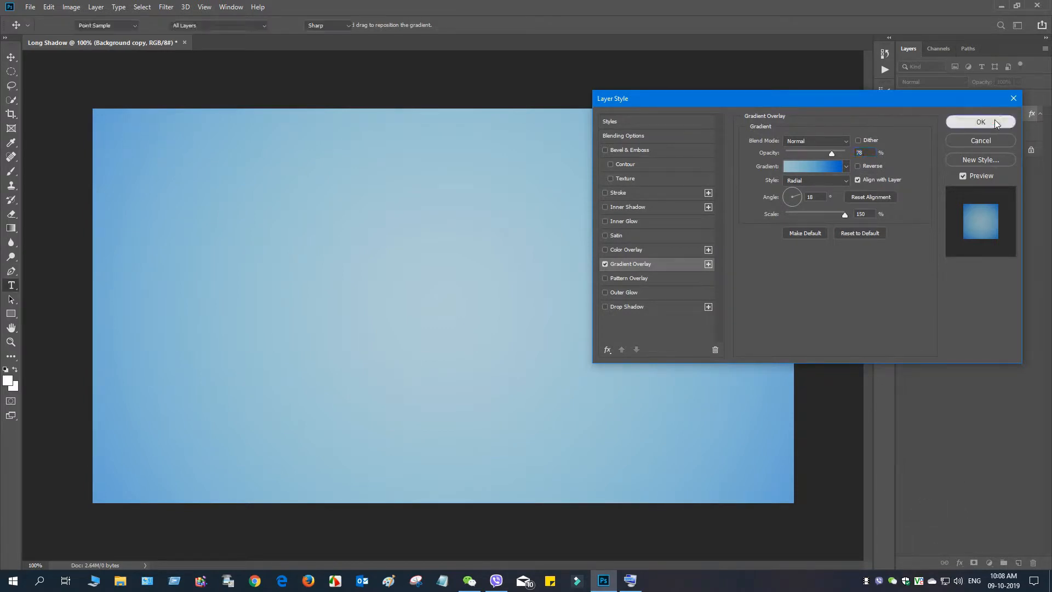
{"action": "left_click", "coordinate": [981, 122]}
- Add a "Lorem Ipsum" text in 30 pt Uni Sans Heavy CAPS and move it to about the middle of the canvas
{"action": "left_click", "coordinate": [258, 334]}
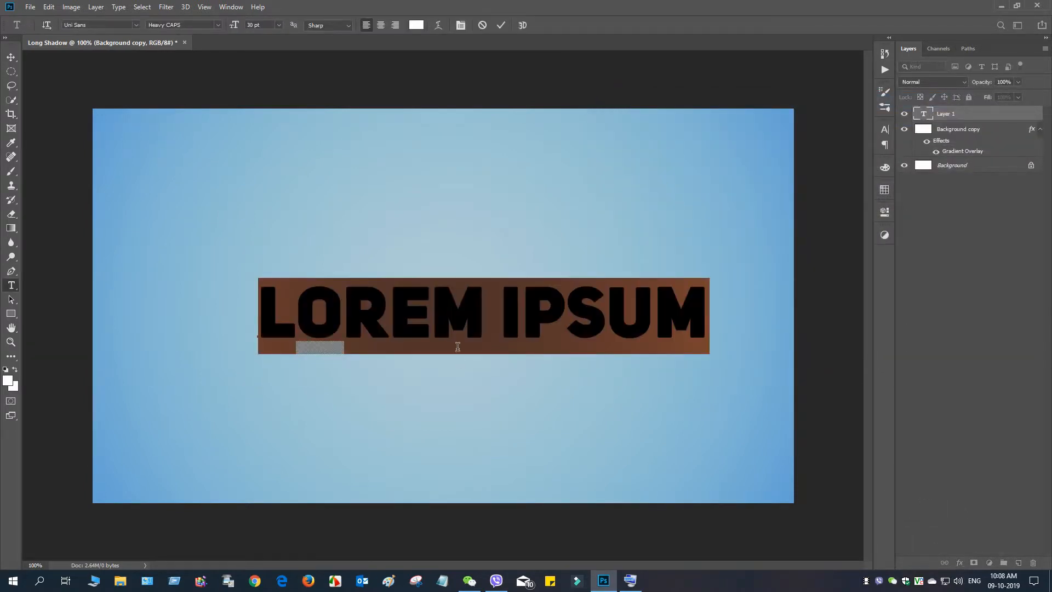
{"action": "left_click_drag", "start_coordinate": [514, 370], "coordinate": [495, 355]}
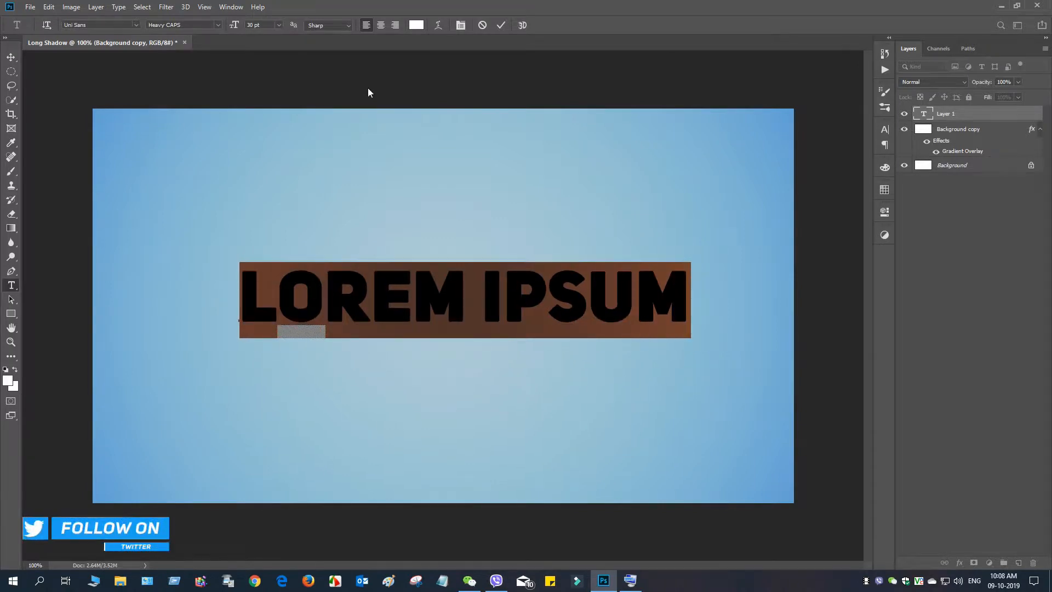
{"action": "left_click", "coordinate": [12, 59]}
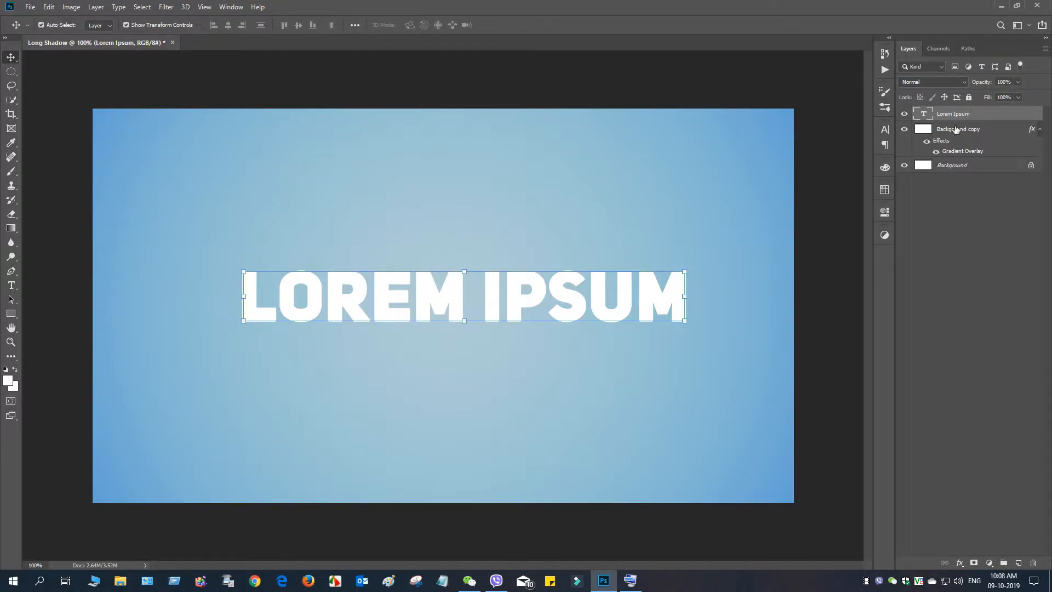
- Recolour the white Lorem Ipsum text dark red
{"action": "double_click", "coordinate": [923, 113]}
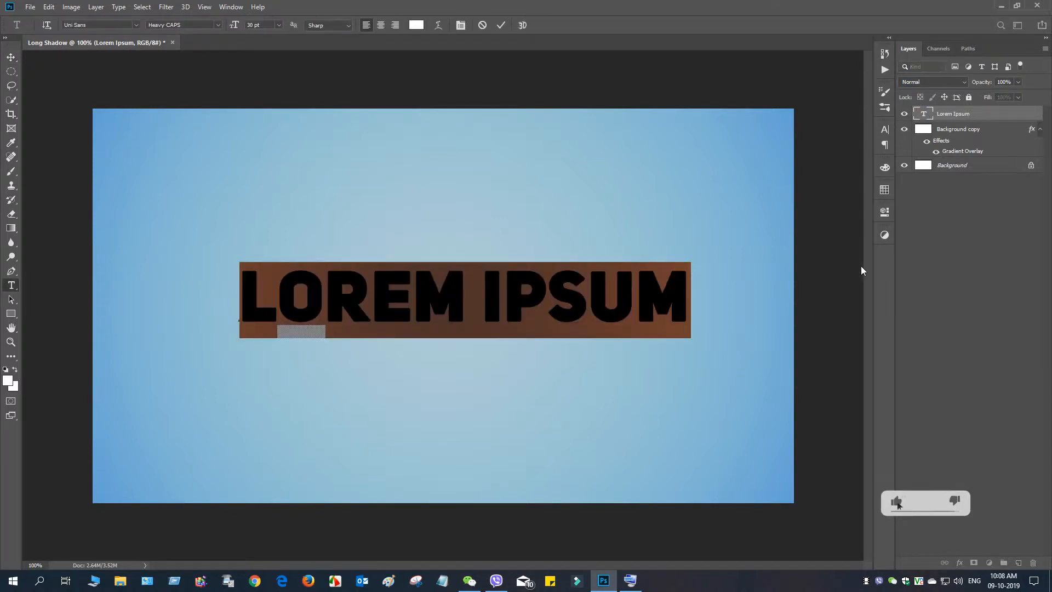
{"action": "left_click", "coordinate": [415, 27]}
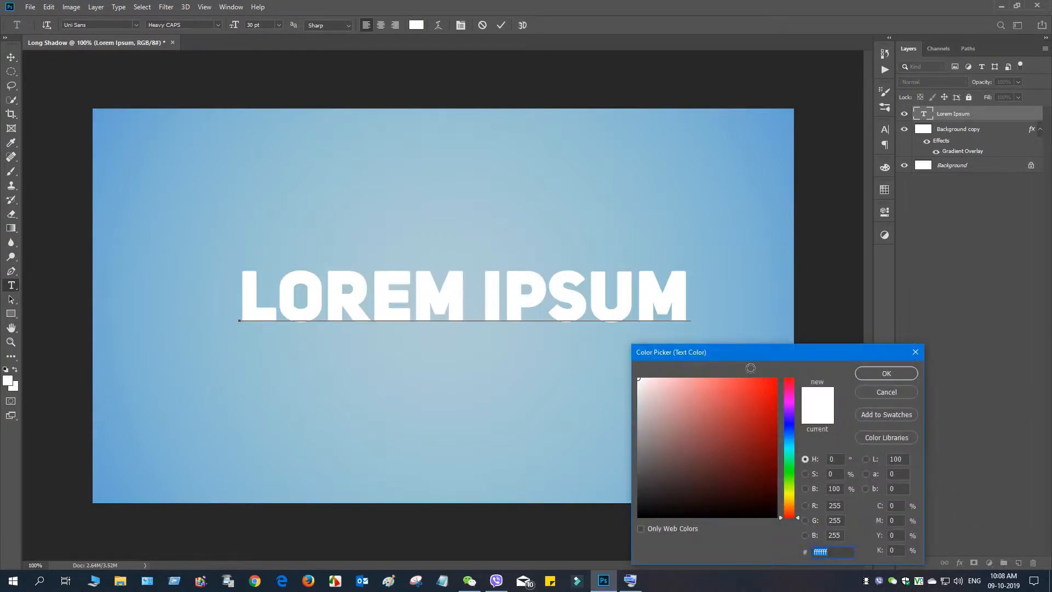
{"action": "left_click_drag", "start_coordinate": [745, 425], "coordinate": [762, 416]}
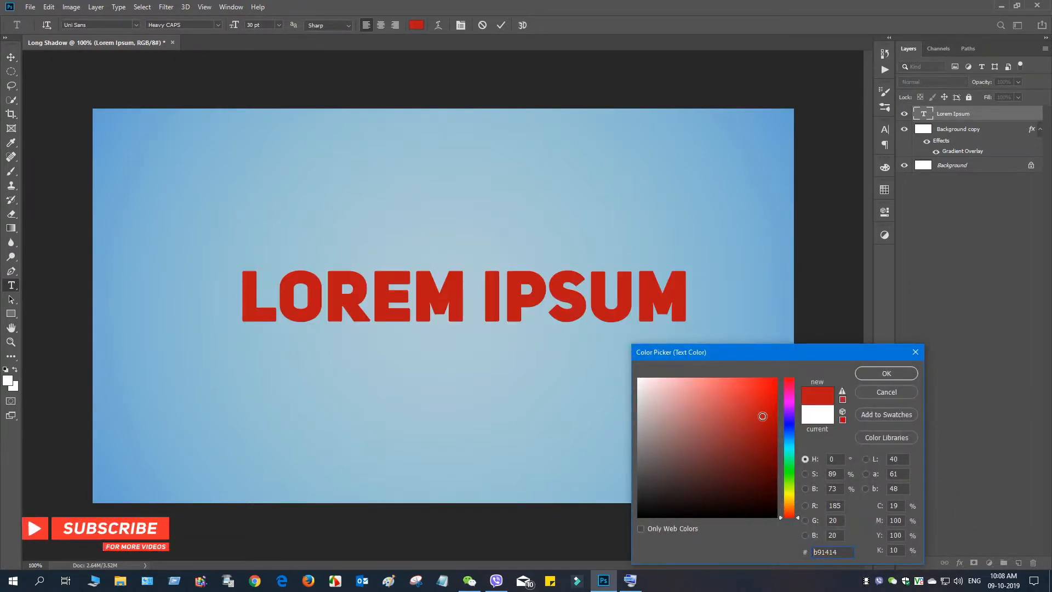
{"action": "left_click_drag", "start_coordinate": [768, 402], "coordinate": [774, 427]}
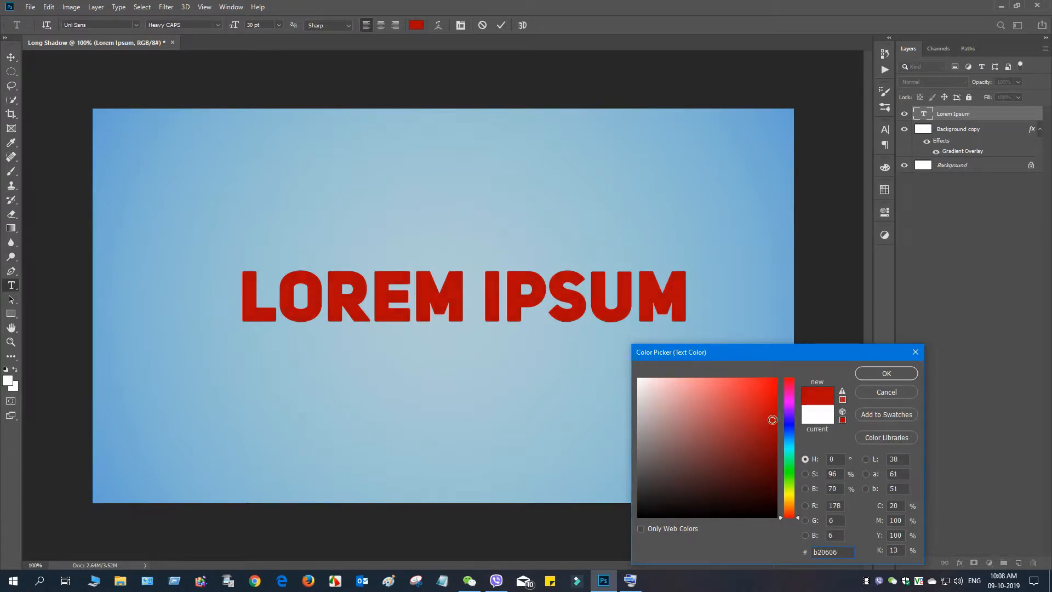
{"action": "left_click", "coordinate": [873, 371]}
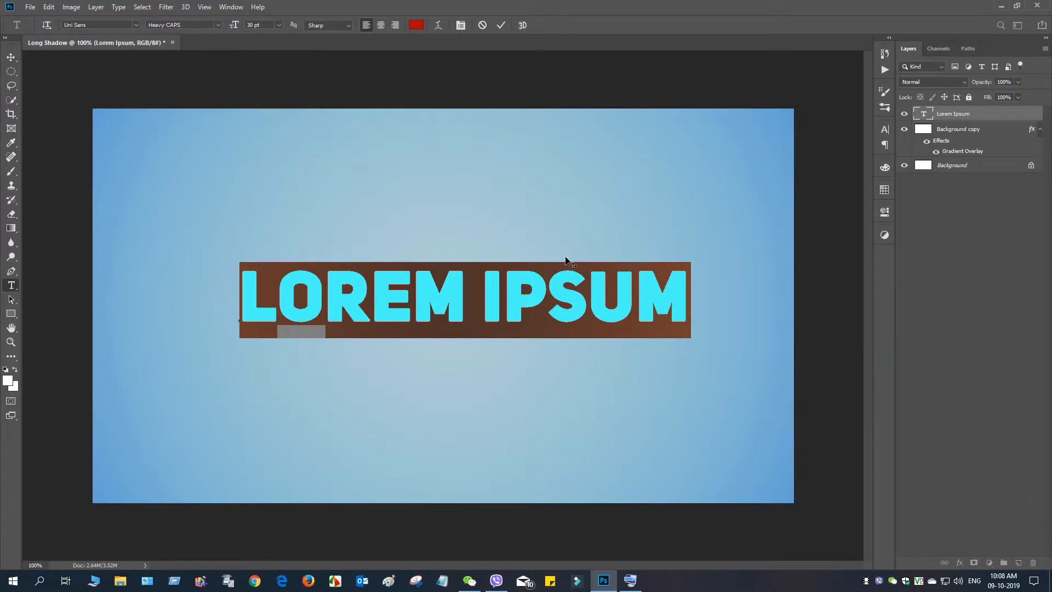
{"action": "left_click", "coordinate": [11, 56]}
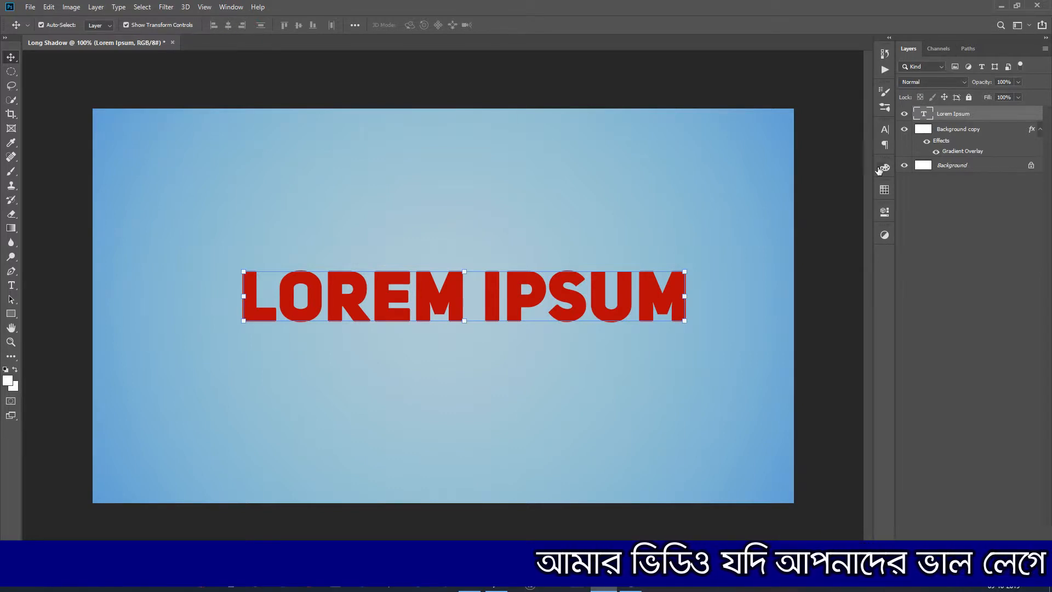
- Duplicate the Lorem Ipsum text layer and recolour the original lower text dark grey (RGB 84, 78, 78)
{"action": "key", "text": "ctrl+t"}
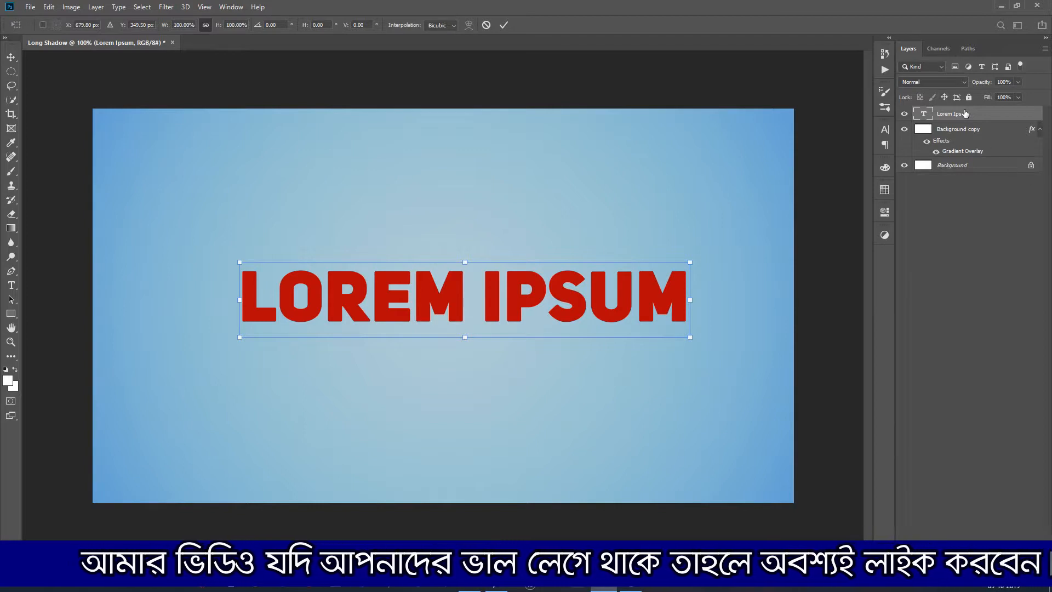
{"action": "left_click_drag", "start_coordinate": [966, 115], "coordinate": [1019, 564]}
{"action": "left_click", "coordinate": [956, 129]}
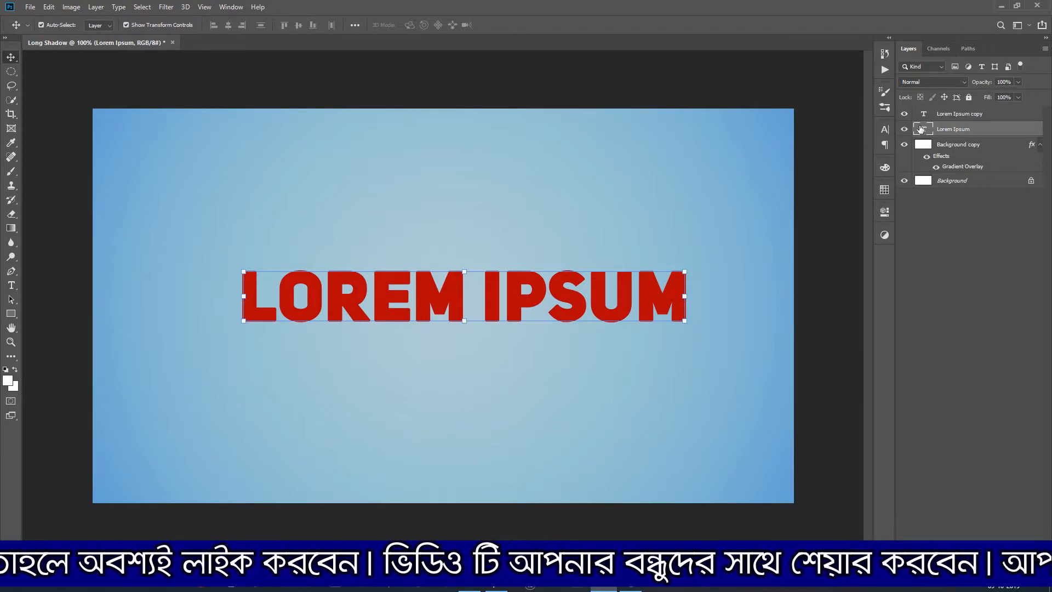
{"action": "key", "text": "t"}
{"action": "key", "text": "Return"}
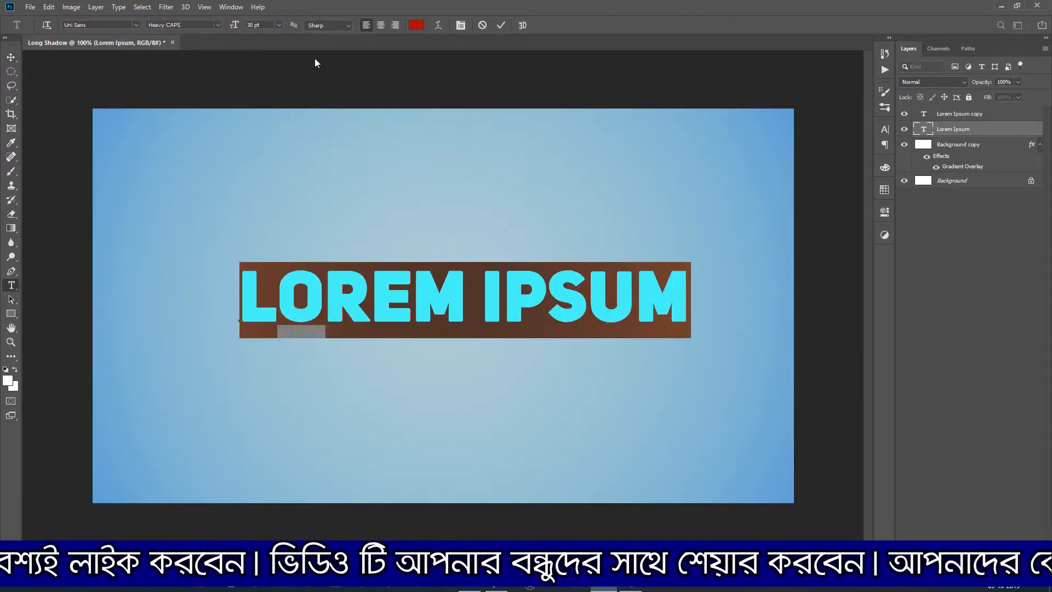
{"action": "left_click", "coordinate": [416, 26]}
{"action": "left_click", "coordinate": [644, 471]}
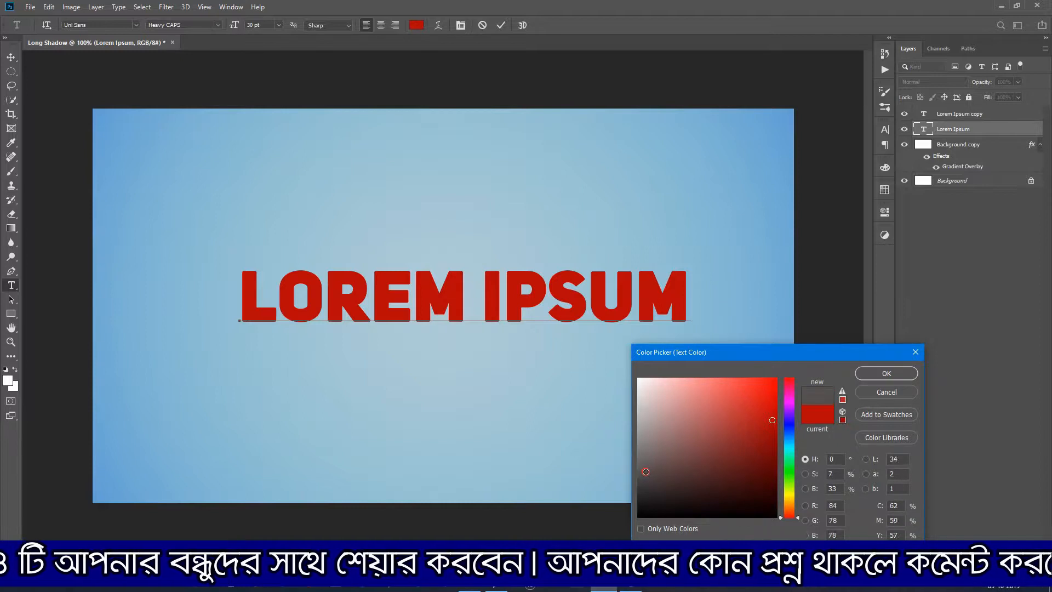
{"action": "left_click", "coordinate": [886, 375]}
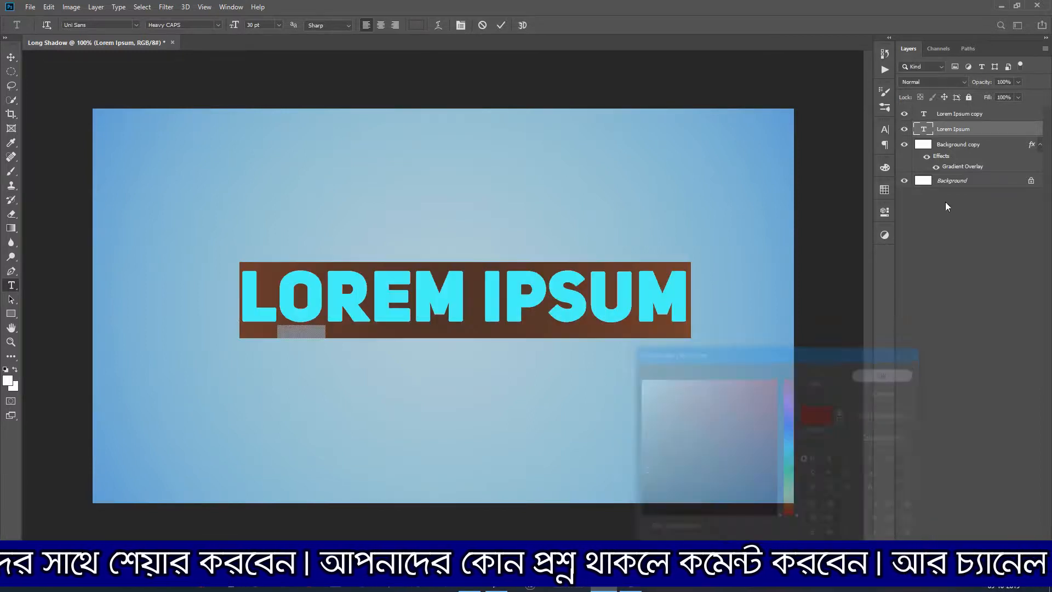
- Hide the Lorem Ipsum copy layer and rotate the grey Lorem Ipsum text by 45 degrees
{"action": "left_click", "coordinate": [905, 114]}
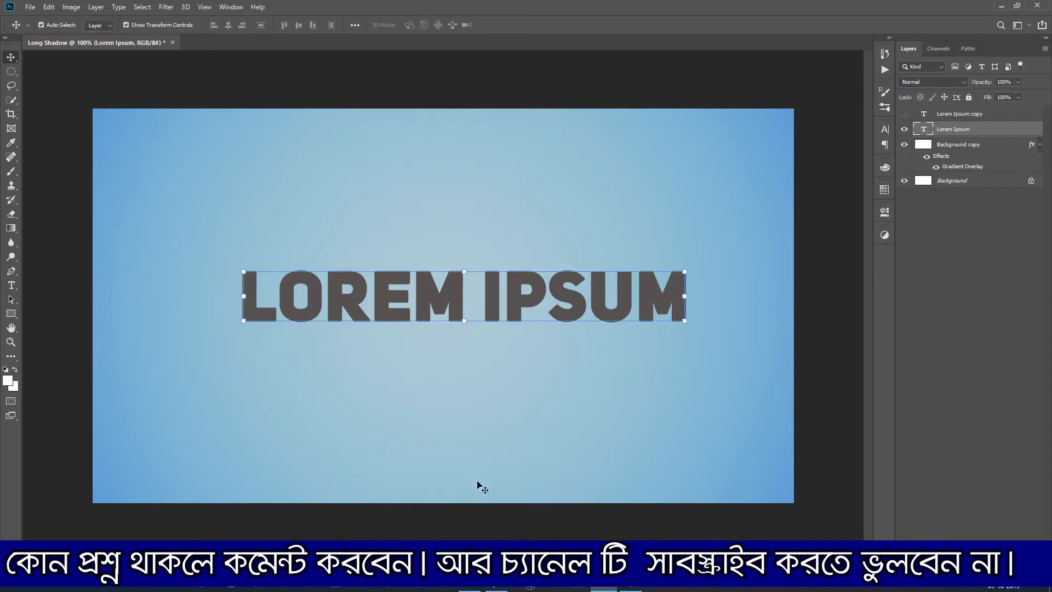
{"action": "left_click", "coordinate": [636, 583]}
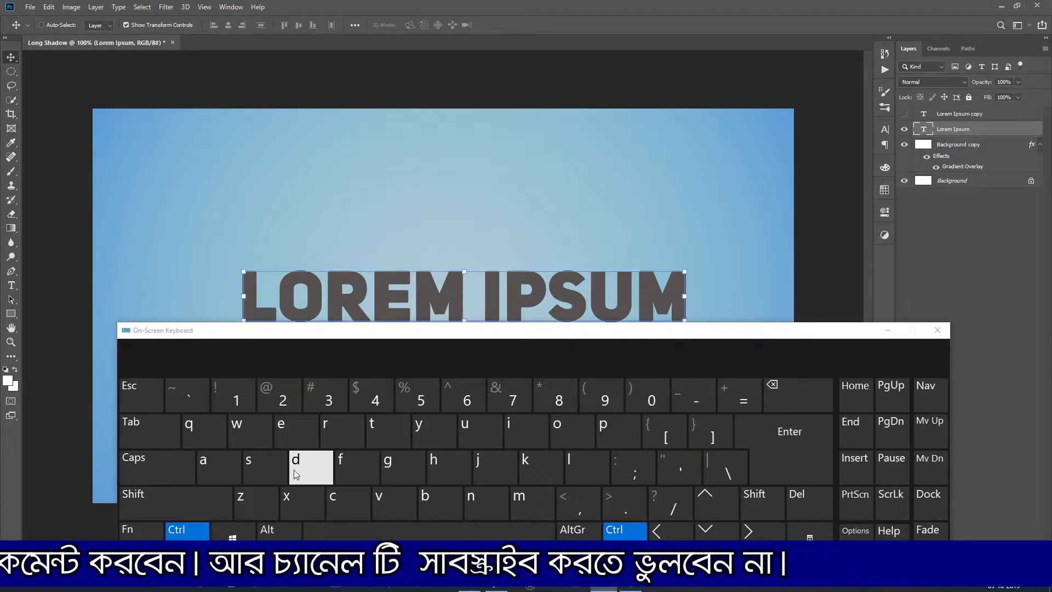
{"action": "key", "text": "ctrl+t"}
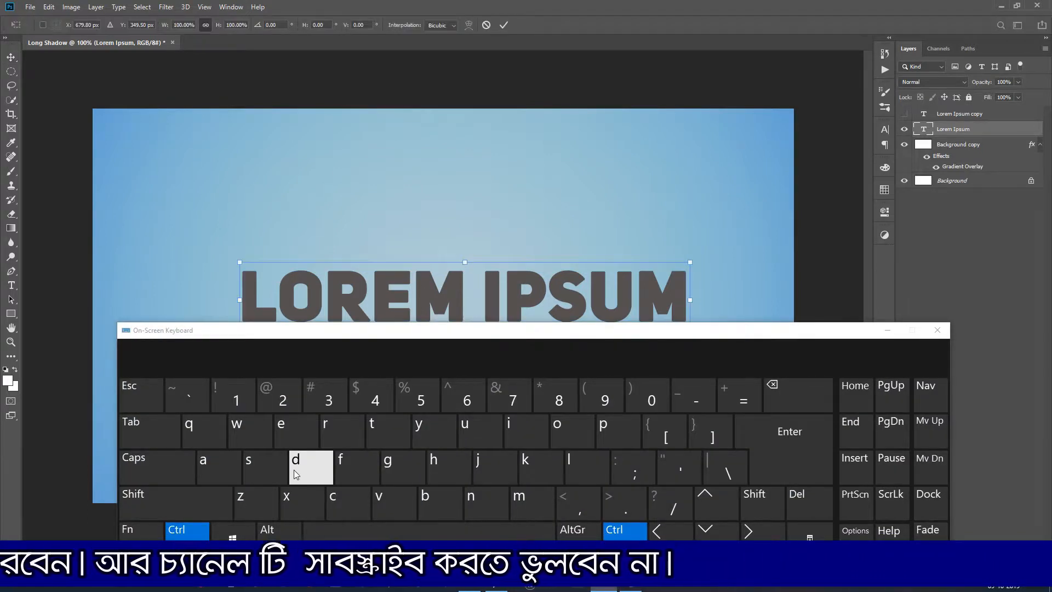
{"action": "left_click", "coordinate": [371, 435]}
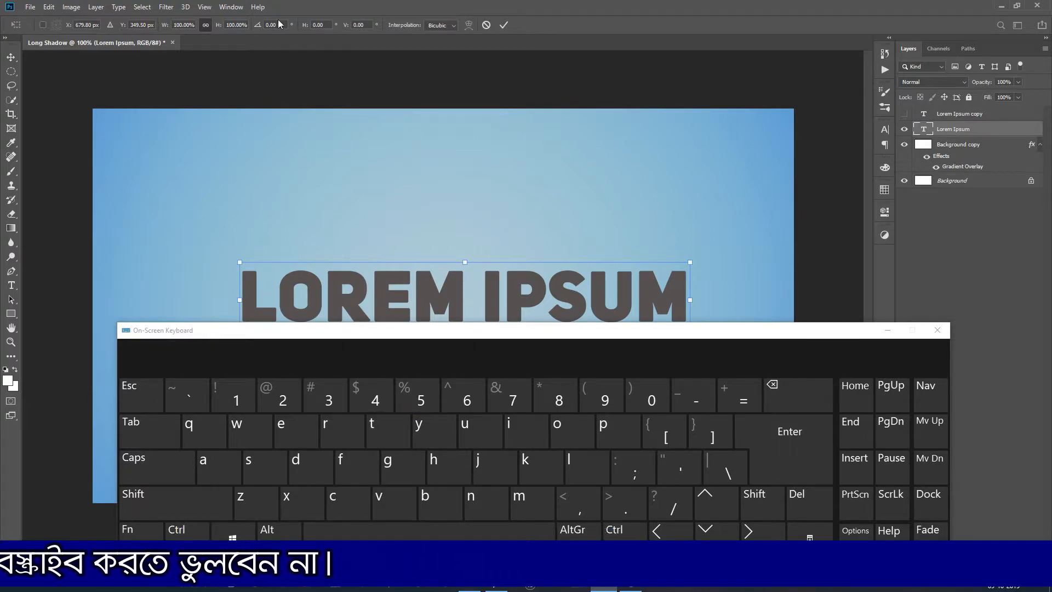
{"action": "type", "text": "45"}
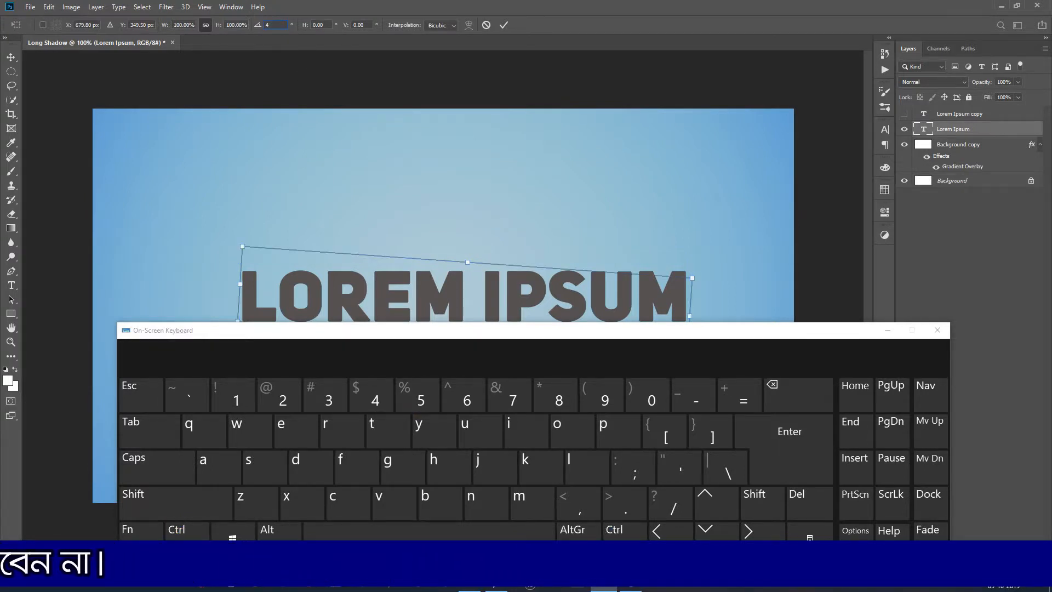
{"action": "left_click", "coordinate": [503, 25]}
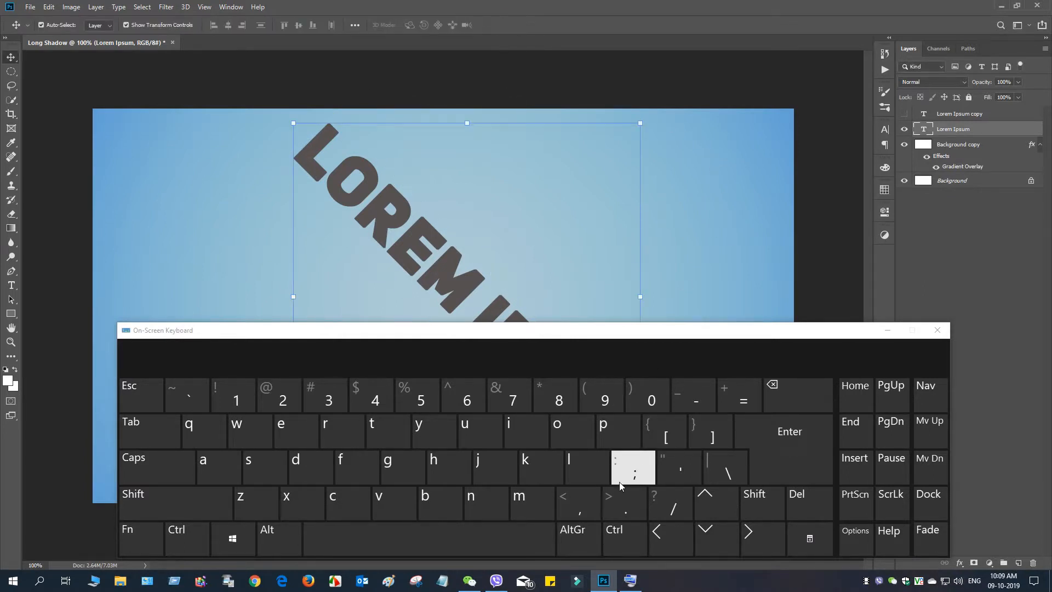
- Build the long shadow by repeatedly duplicating the rotated grey text with a small downward nudge, up to layer Lorem Ipsum copy 83
{"action": "key", "text": "alt"}
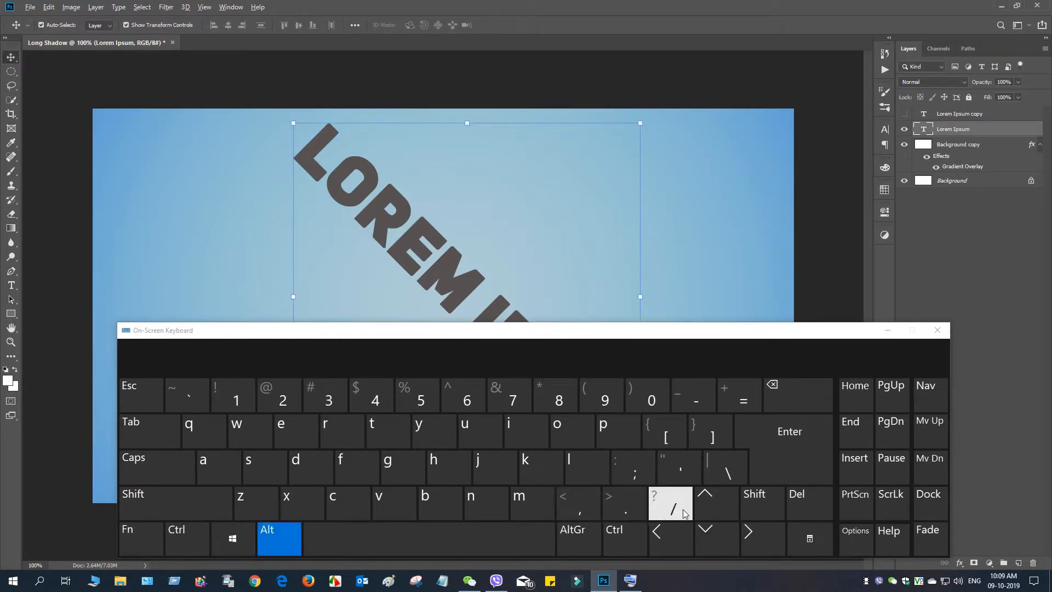
{"action": "left_click", "coordinate": [719, 535], "text": "alt"}
{"action": "left_click", "coordinate": [718, 535], "text": "alt"}
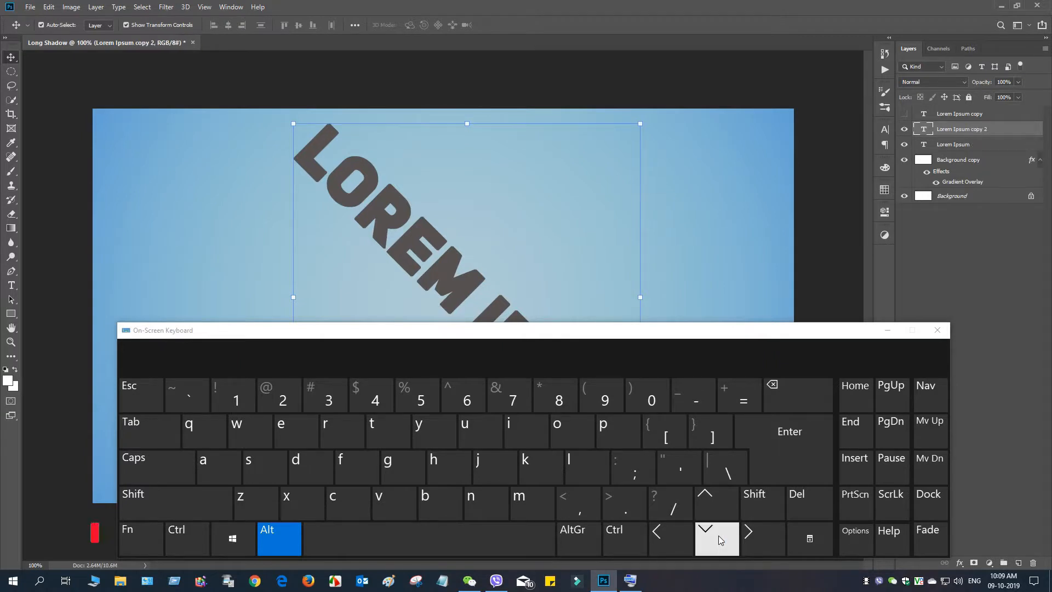
{"action": "left_click", "coordinate": [719, 535], "text": "alt"}
{"action": "left_click", "coordinate": [718, 535], "text": "alt"}
{"action": "double_click", "coordinate": [718, 535], "text": "alt"}
{"action": "double_click", "coordinate": [719, 535], "text": "alt"}
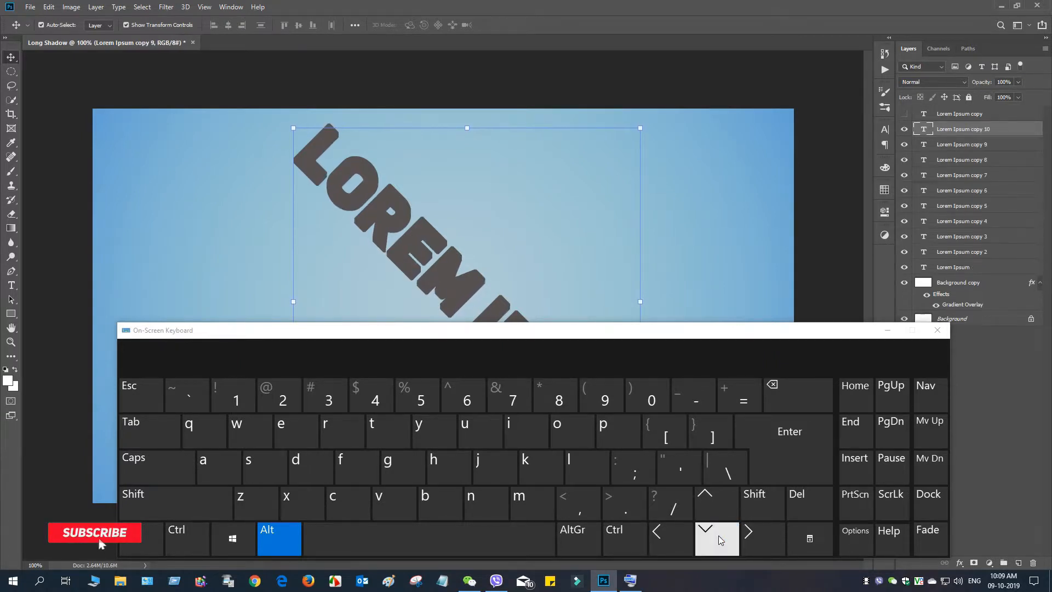
{"action": "double_click", "coordinate": [719, 535], "text": "alt"}
{"action": "double_click", "coordinate": [718, 535], "text": "alt"}
{"action": "left_click", "coordinate": [719, 535], "text": "alt"}
{"action": "left_click", "coordinate": [719, 534], "text": "alt"}
{"action": "left_click", "coordinate": [718, 535], "text": "alt"}
{"action": "double_click", "coordinate": [718, 535], "text": "alt"}
{"action": "double_click", "coordinate": [718, 535], "text": "alt"}
{"action": "left_click", "coordinate": [719, 535], "text": "alt"}
{"action": "left_click", "coordinate": [719, 535], "text": "alt"}
{"action": "left_click", "coordinate": [718, 535], "text": "alt"}
{"action": "left_click", "coordinate": [718, 535], "text": "alt"}
{"action": "left_click", "coordinate": [719, 535], "text": "alt"}
{"action": "left_click", "coordinate": [719, 535], "text": "alt"}
{"action": "left_click", "coordinate": [719, 535], "text": "alt"}
{"action": "left_click", "coordinate": [719, 535], "text": "alt"}
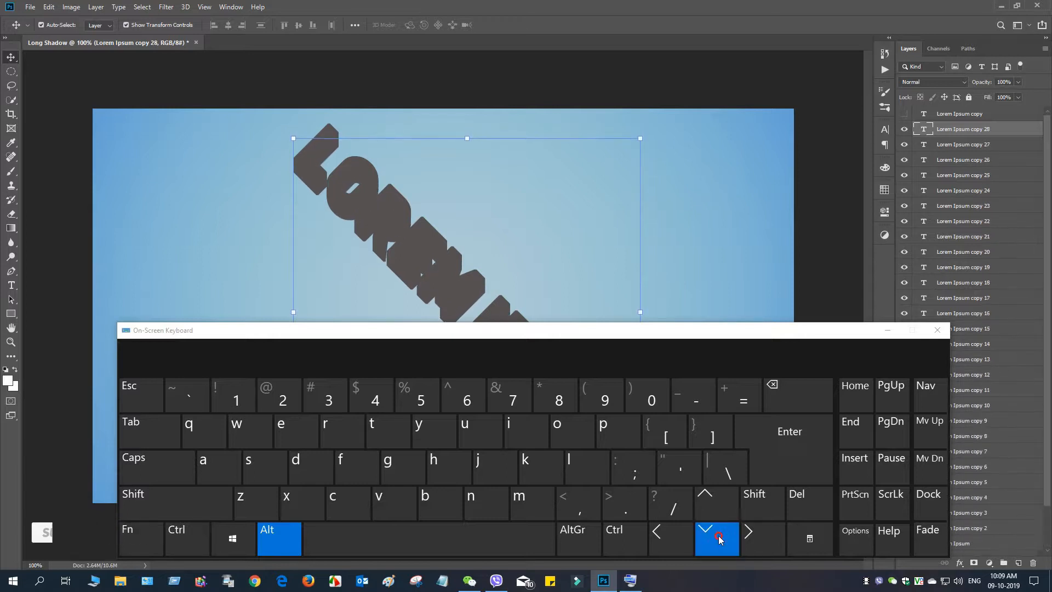
{"action": "left_click", "coordinate": [719, 535], "text": "alt"}
{"action": "left_click", "coordinate": [719, 534], "text": "alt"}
{"action": "left_click", "coordinate": [719, 535], "text": "alt"}
{"action": "left_click", "coordinate": [719, 535], "text": "alt"}
{"action": "left_click", "coordinate": [719, 535], "text": "alt"}
{"action": "left_click", "coordinate": [719, 535], "text": "alt"}
{"action": "left_click", "coordinate": [718, 535], "text": "alt"}
{"action": "left_click", "coordinate": [719, 534], "text": "alt"}
{"action": "left_click", "coordinate": [719, 534], "text": "alt"}
{"action": "left_click", "coordinate": [719, 535], "text": "alt"}
{"action": "left_click", "coordinate": [718, 535], "text": "alt"}
{"action": "left_click", "coordinate": [719, 537], "text": "alt"}
{"action": "left_click", "coordinate": [718, 537], "text": "alt"}
{"action": "left_click", "coordinate": [718, 537], "text": "alt"}
{"action": "left_click", "coordinate": [719, 537], "text": "alt"}
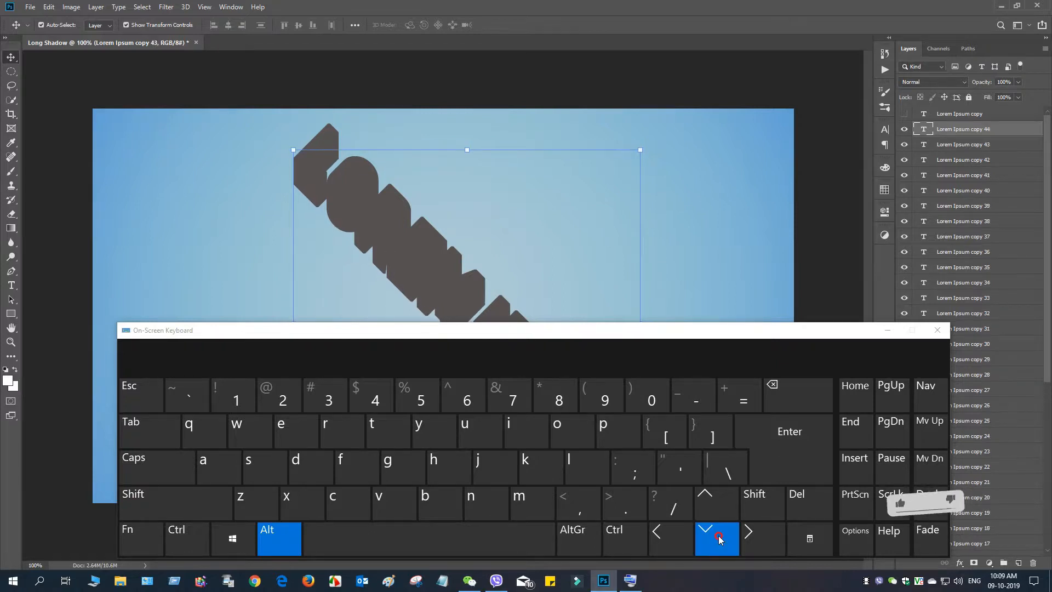
{"action": "double_click", "coordinate": [718, 537], "text": "alt"}
{"action": "left_click", "coordinate": [719, 537], "text": "alt"}
{"action": "left_click", "coordinate": [718, 537], "text": "alt"}
{"action": "left_click", "coordinate": [719, 537], "text": "alt"}
{"action": "left_click", "coordinate": [718, 537], "text": "alt"}
{"action": "left_click", "coordinate": [718, 537], "text": "alt"}
{"action": "left_click", "coordinate": [718, 537], "text": "alt"}
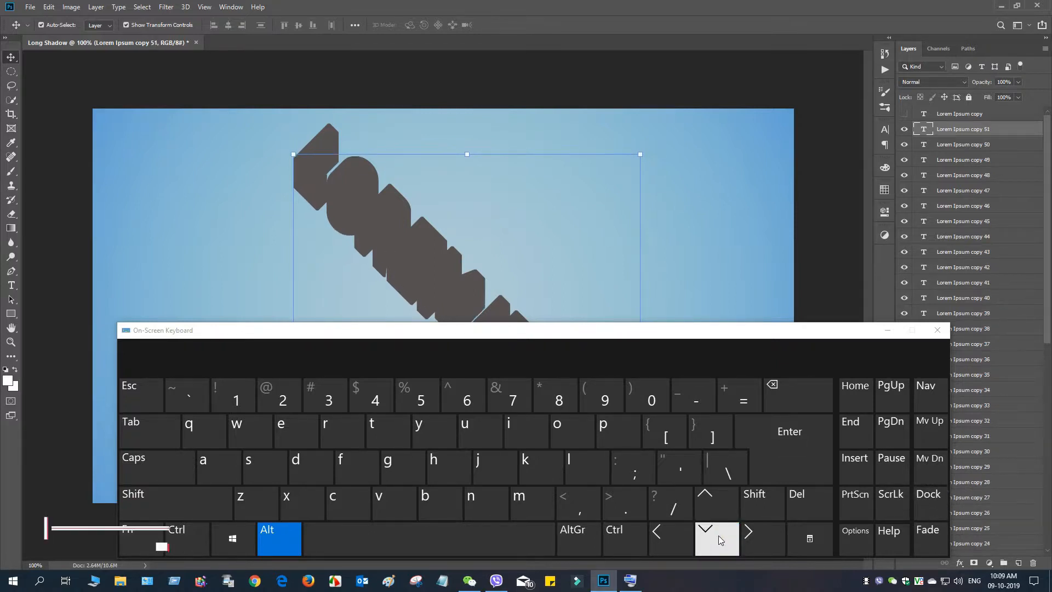
{"action": "left_click", "coordinate": [718, 537], "text": "alt"}
{"action": "left_click", "coordinate": [719, 537], "text": "alt"}
{"action": "left_click", "coordinate": [718, 537], "text": "alt"}
{"action": "left_click", "coordinate": [718, 535], "text": "alt"}
{"action": "left_click", "coordinate": [719, 534], "text": "alt"}
{"action": "left_click", "coordinate": [718, 534], "text": "alt"}
{"action": "left_click", "coordinate": [718, 535], "text": "alt"}
{"action": "left_click", "coordinate": [718, 534], "text": "alt"}
{"action": "left_click", "coordinate": [719, 535], "text": "alt"}
{"action": "left_click", "coordinate": [718, 535], "text": "alt"}
{"action": "left_click", "coordinate": [718, 535], "text": "alt"}
{"action": "left_click", "coordinate": [719, 535], "text": "alt"}
{"action": "left_click", "coordinate": [719, 535], "text": "alt"}
{"action": "left_click", "coordinate": [719, 535], "text": "alt"}
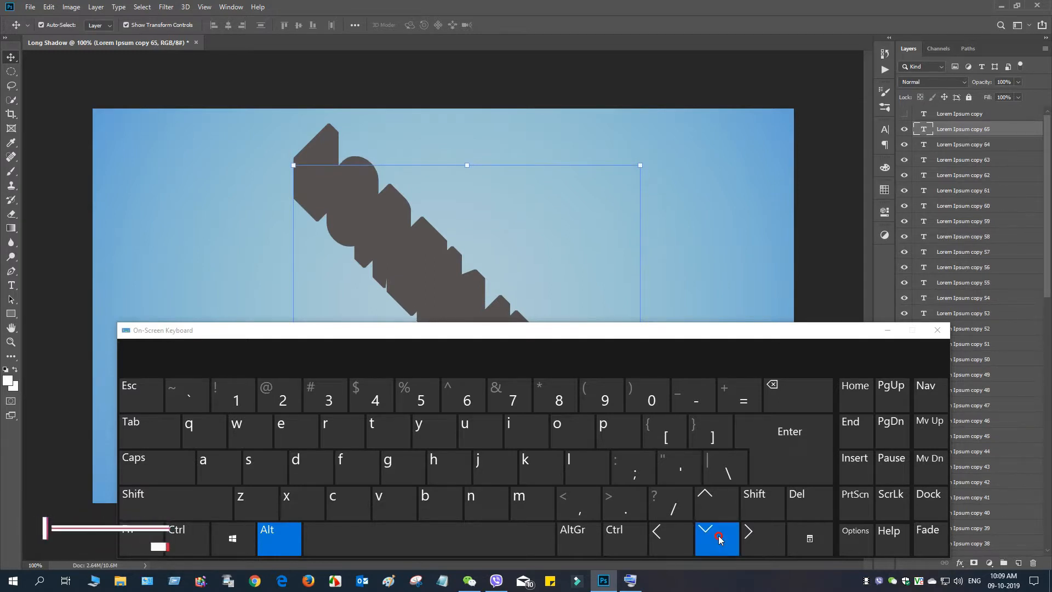
{"action": "left_click", "coordinate": [718, 535], "text": "alt"}
{"action": "left_click", "coordinate": [718, 535], "text": "alt"}
{"action": "left_click", "coordinate": [718, 535], "text": "alt"}
{"action": "left_click", "coordinate": [719, 534], "text": "alt"}
{"action": "left_click", "coordinate": [718, 535], "text": "alt"}
{"action": "left_click", "coordinate": [719, 535], "text": "alt"}
{"action": "left_click", "coordinate": [718, 535], "text": "alt"}
{"action": "left_click", "coordinate": [718, 535], "text": "alt"}
{"action": "left_click", "coordinate": [718, 535], "text": "alt"}
{"action": "left_click", "coordinate": [718, 535], "text": "alt"}
{"action": "left_click", "coordinate": [719, 535], "text": "alt"}
{"action": "left_click", "coordinate": [718, 535], "text": "alt"}
{"action": "left_click", "coordinate": [718, 534], "text": "alt"}
{"action": "left_click", "coordinate": [719, 534], "text": "alt"}
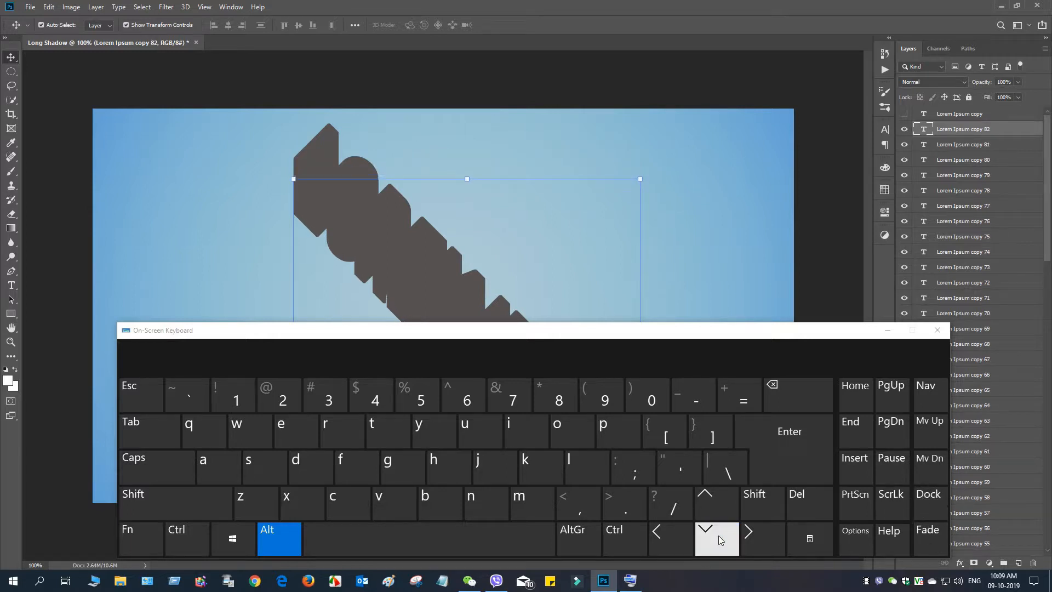
{"action": "left_click", "coordinate": [719, 537], "text": "alt"}
{"action": "left_click", "coordinate": [888, 335]}
{"action": "left_click", "coordinate": [887, 332]}
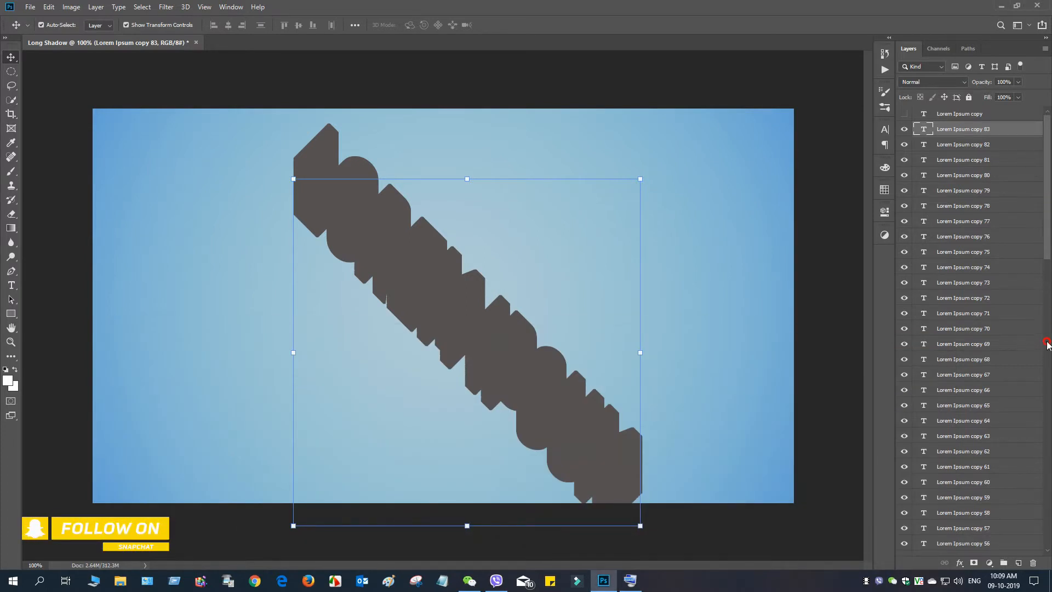
- Rasterize all the grey rotated text layers from Lorem Ipsum to Lorem Ipsum copy 83 and merge them into one layer
{"action": "left_click_drag", "start_coordinate": [1048, 241], "coordinate": [1048, 551]}
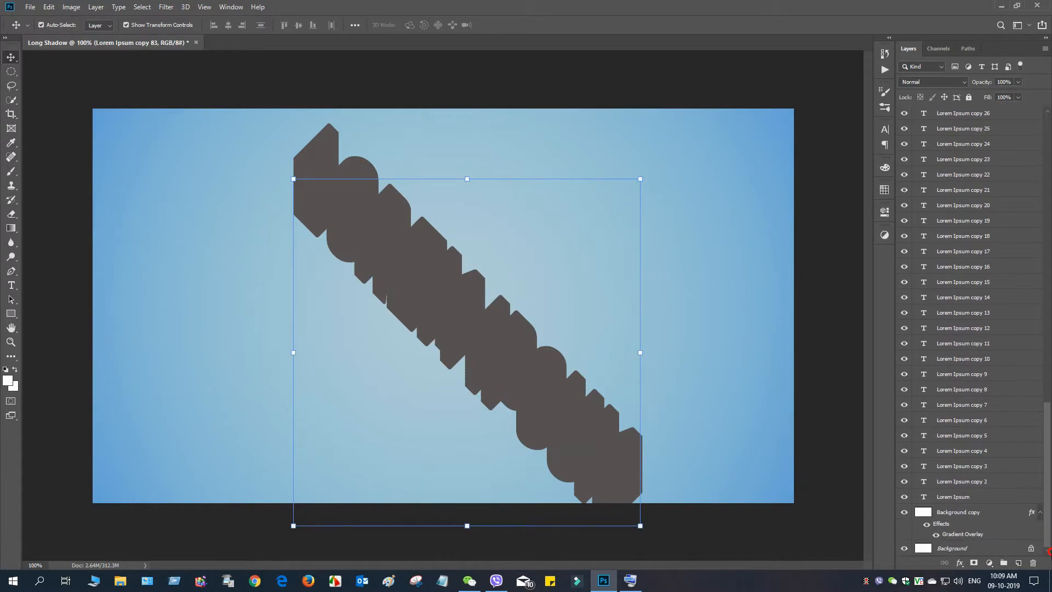
{"action": "left_click", "coordinate": [968, 500], "text": "shift"}
{"action": "scroll", "coordinate": [969, 500], "scroll_direction": "up", "scroll_amount": 5}
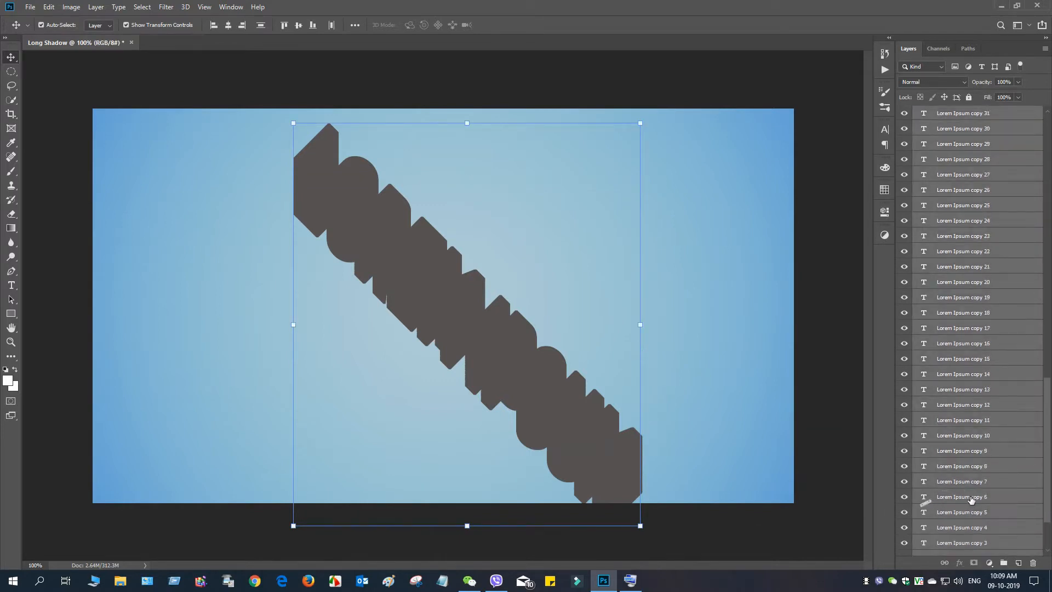
{"action": "scroll", "coordinate": [973, 495], "scroll_direction": "up", "scroll_amount": 7}
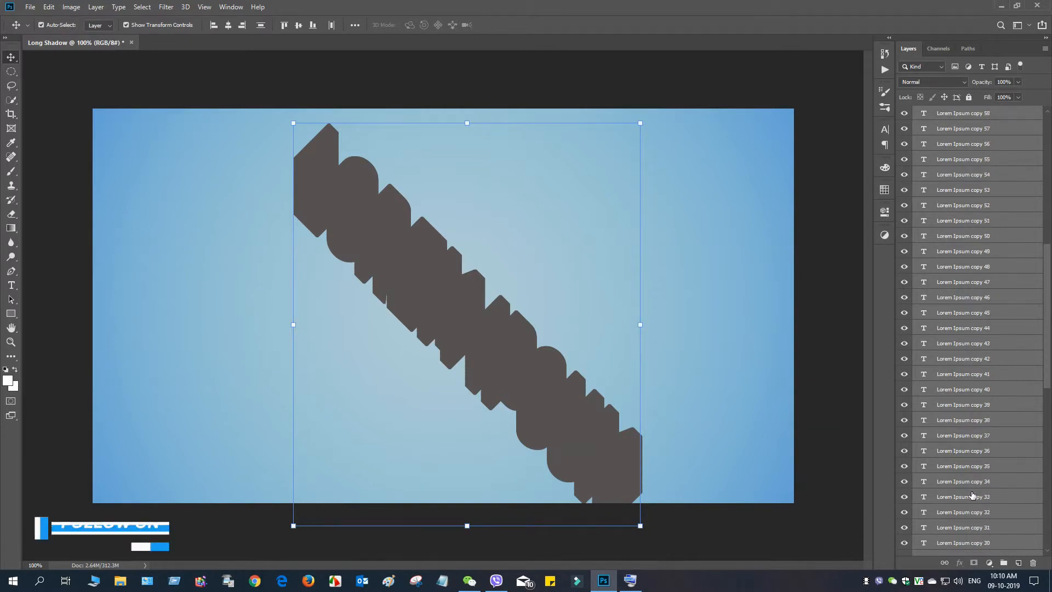
{"action": "scroll", "coordinate": [975, 494], "scroll_direction": "up", "scroll_amount": 2}
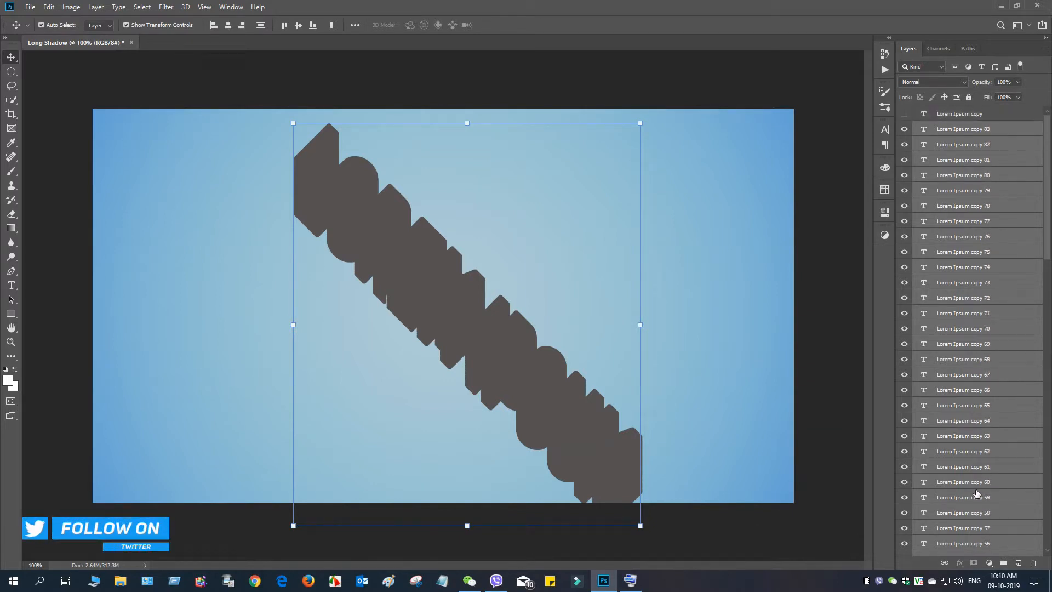
{"action": "right_click", "coordinate": [946, 130]}
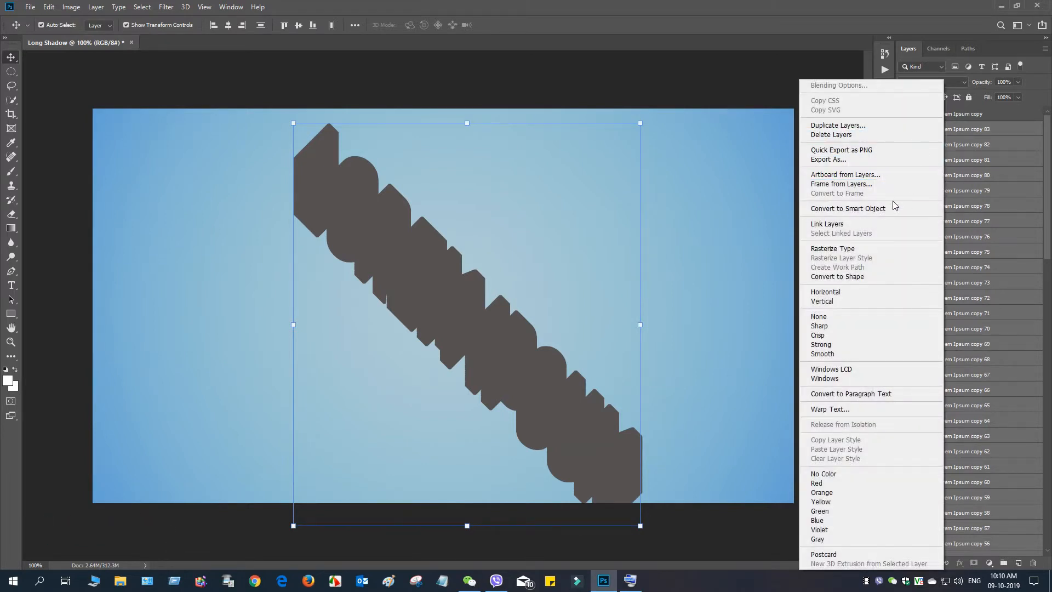
{"action": "left_click", "coordinate": [843, 248]}
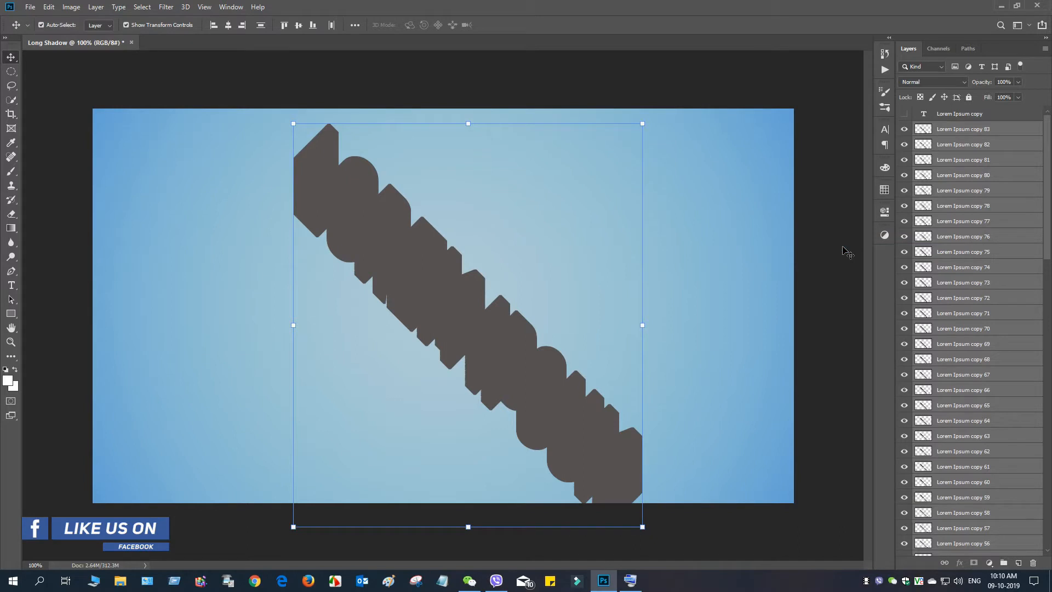
{"action": "right_click", "coordinate": [956, 160]}
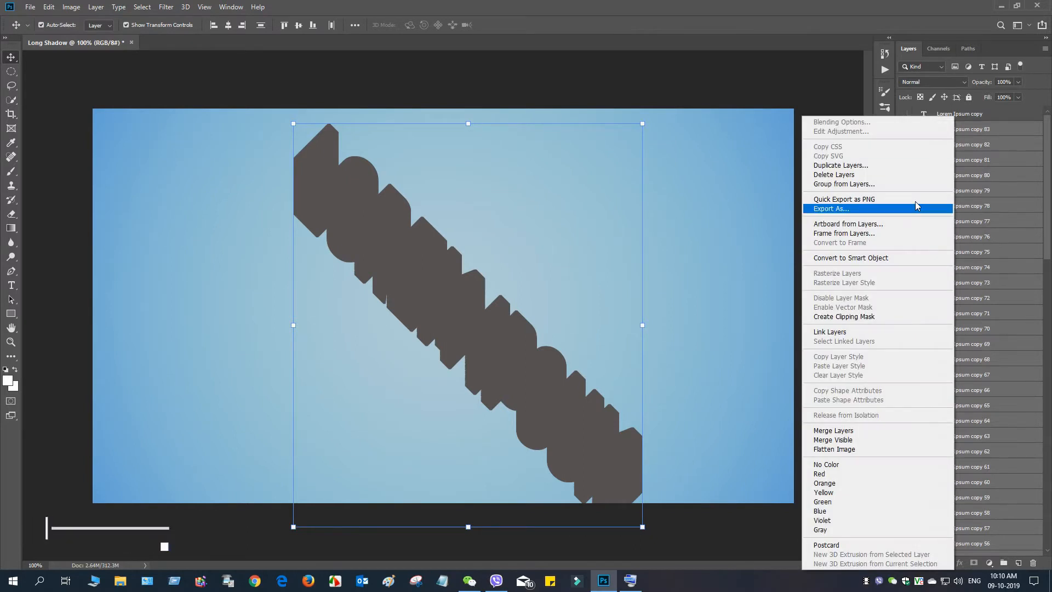
{"action": "left_click", "coordinate": [819, 431]}
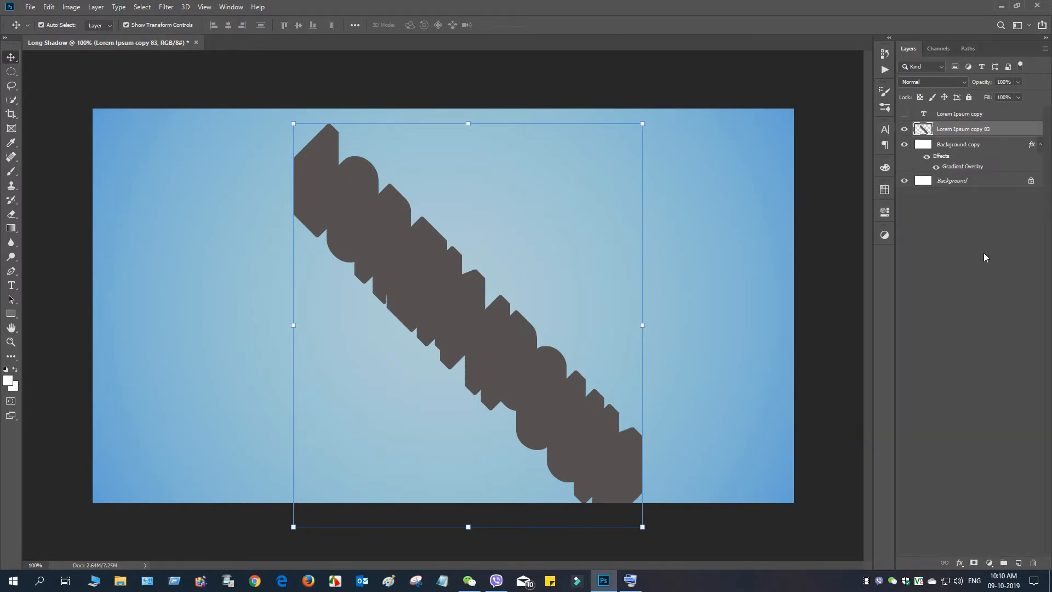
- Rotate the merged grey shadow layer by -45 degrees with Free Transform
{"action": "left_click", "coordinate": [630, 581]}
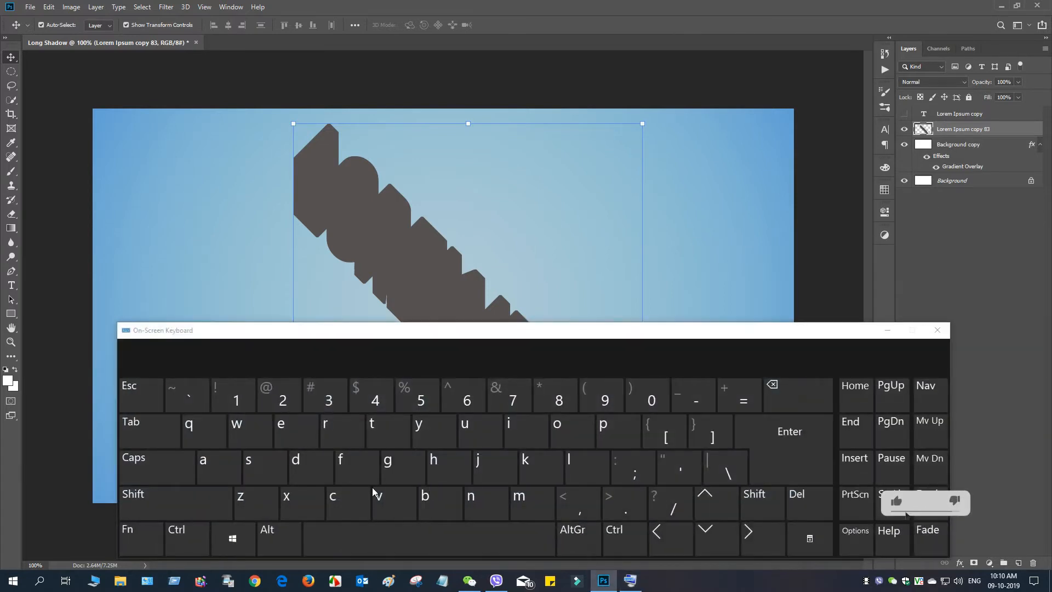
{"action": "left_click", "coordinate": [196, 540]}
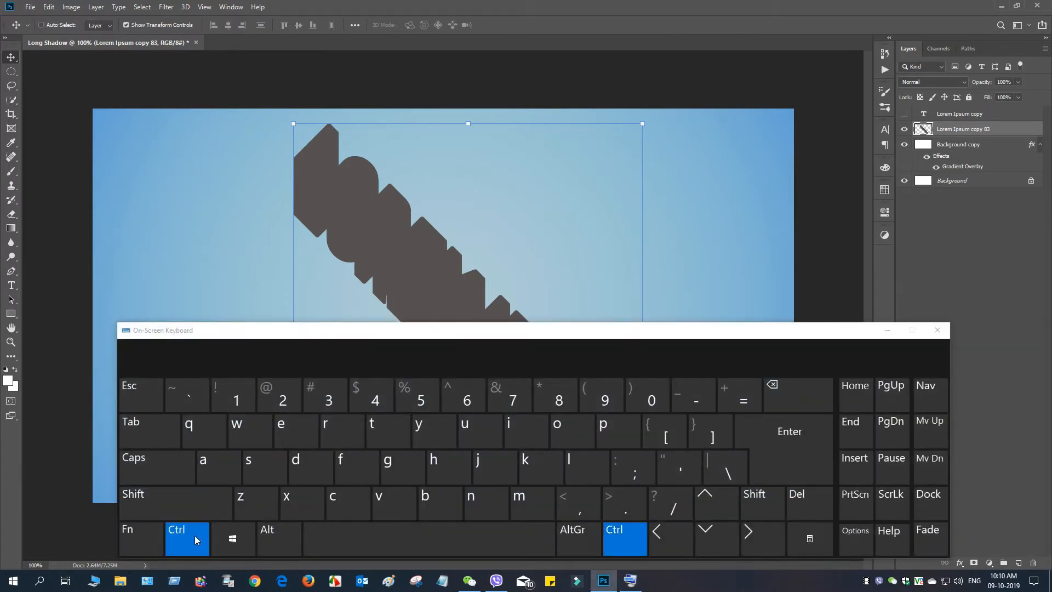
{"action": "left_click", "coordinate": [388, 436]}
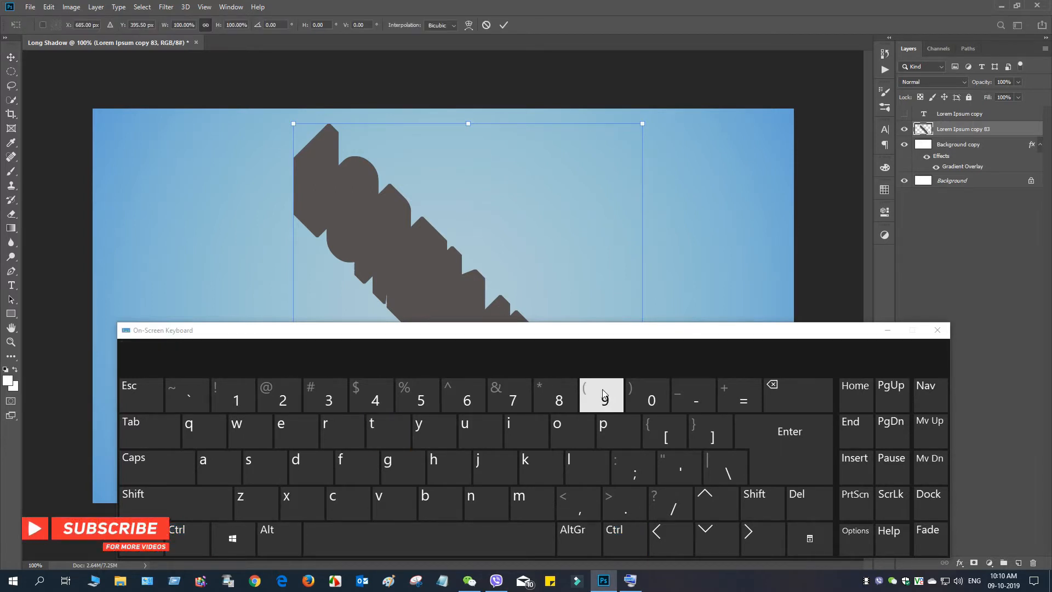
{"action": "left_click", "coordinate": [278, 24]}
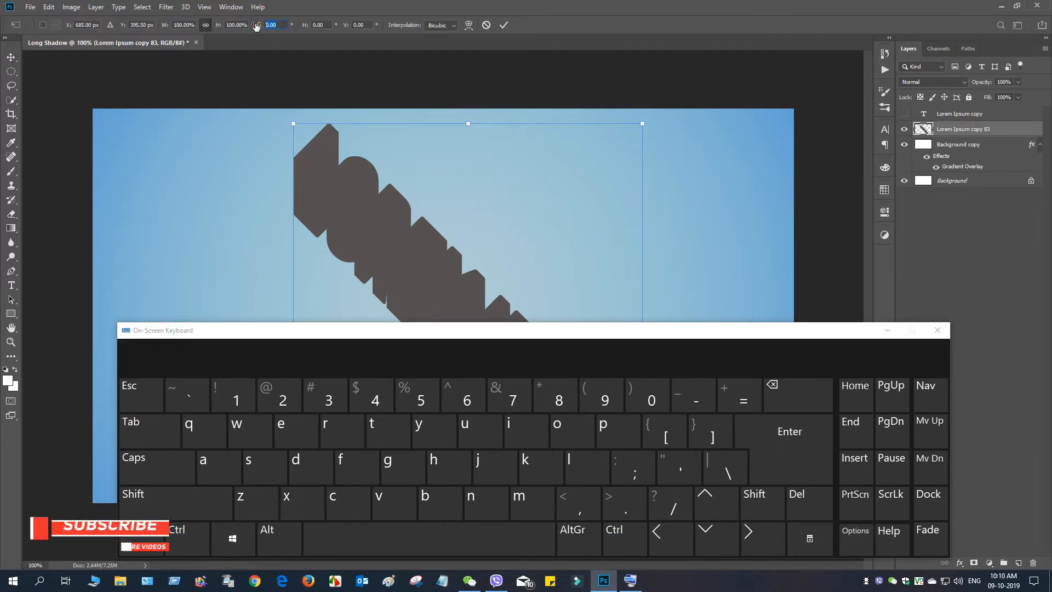
{"action": "type", "text": "-45"}
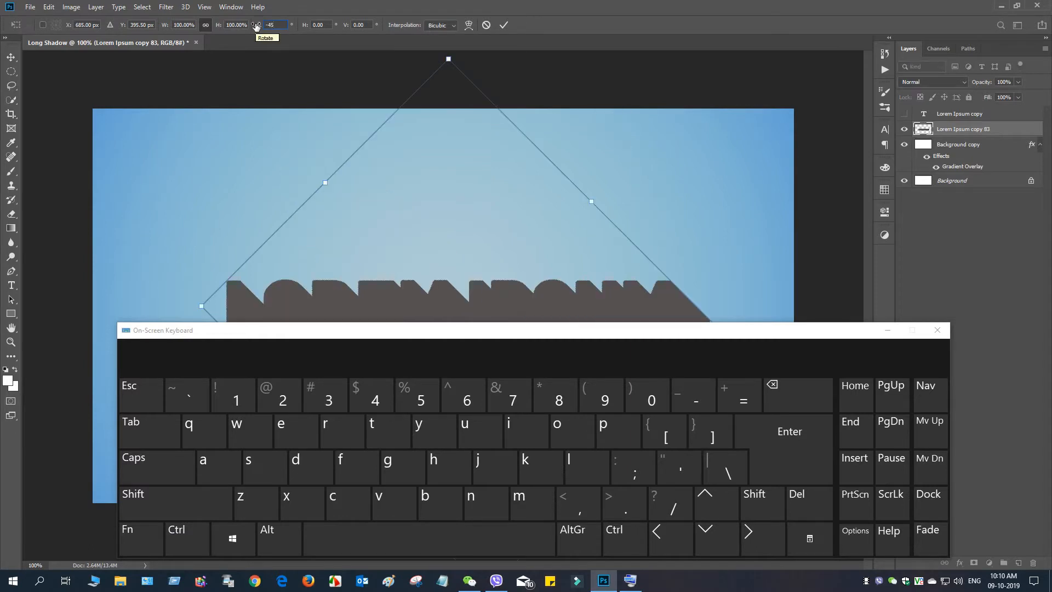
{"action": "left_click", "coordinate": [503, 25]}
{"action": "left_click", "coordinate": [887, 330]}
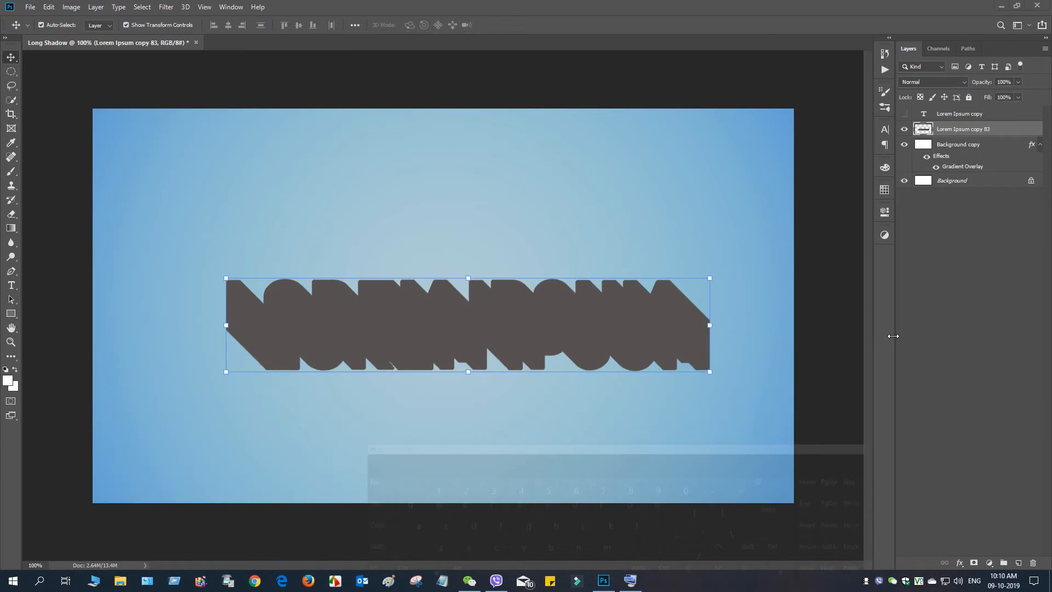
- Show the red Lorem Ipsum copy text and align it with the upper-left edge of the shadow, with transform controls turned off
{"action": "left_click", "coordinate": [905, 114]}
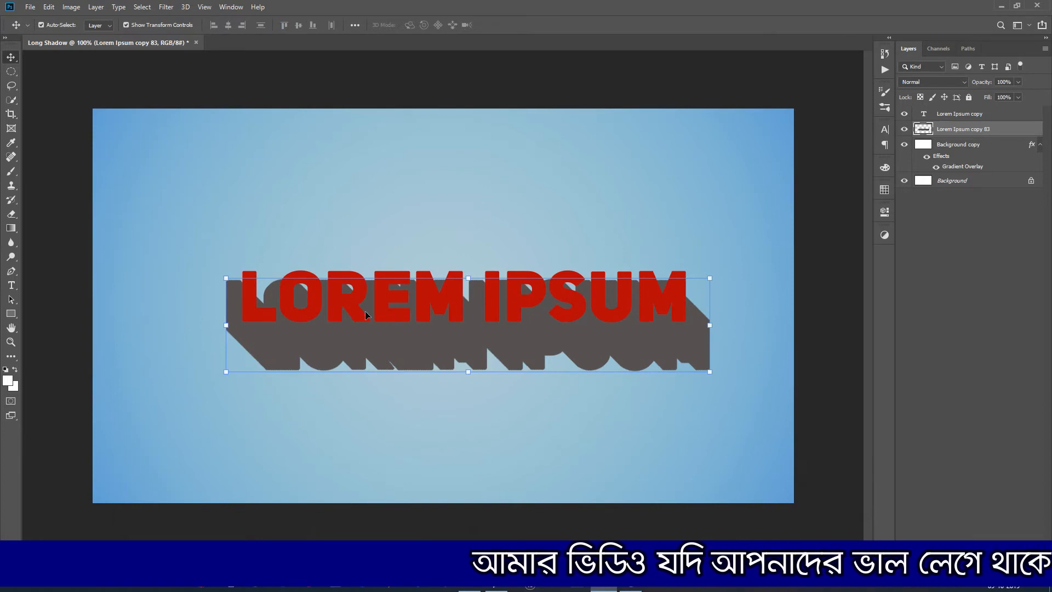
{"action": "left_click_drag", "start_coordinate": [386, 317], "coordinate": [370, 323]}
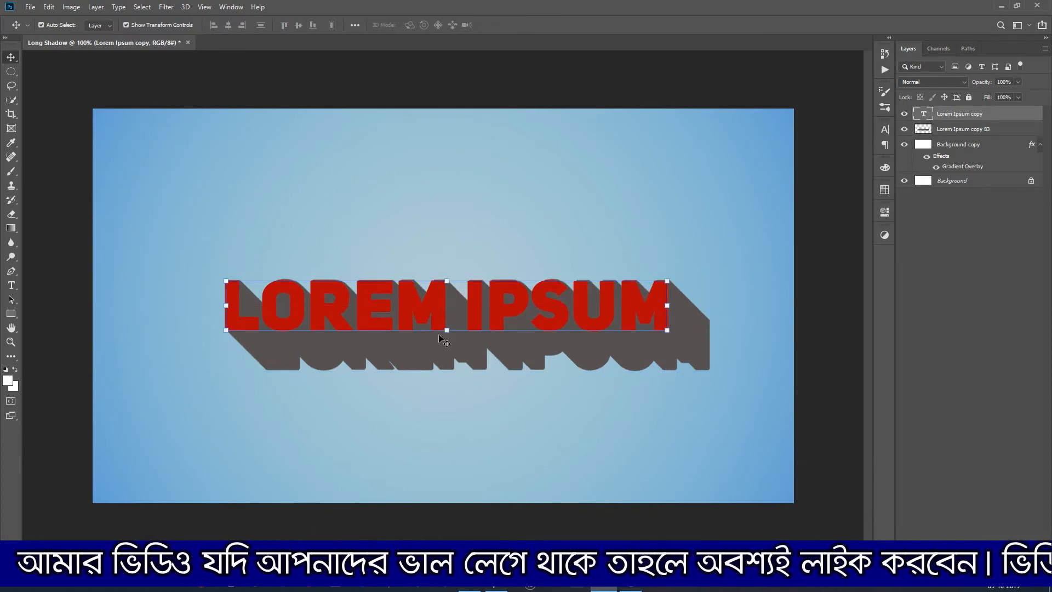
{"action": "key", "text": "Right"}
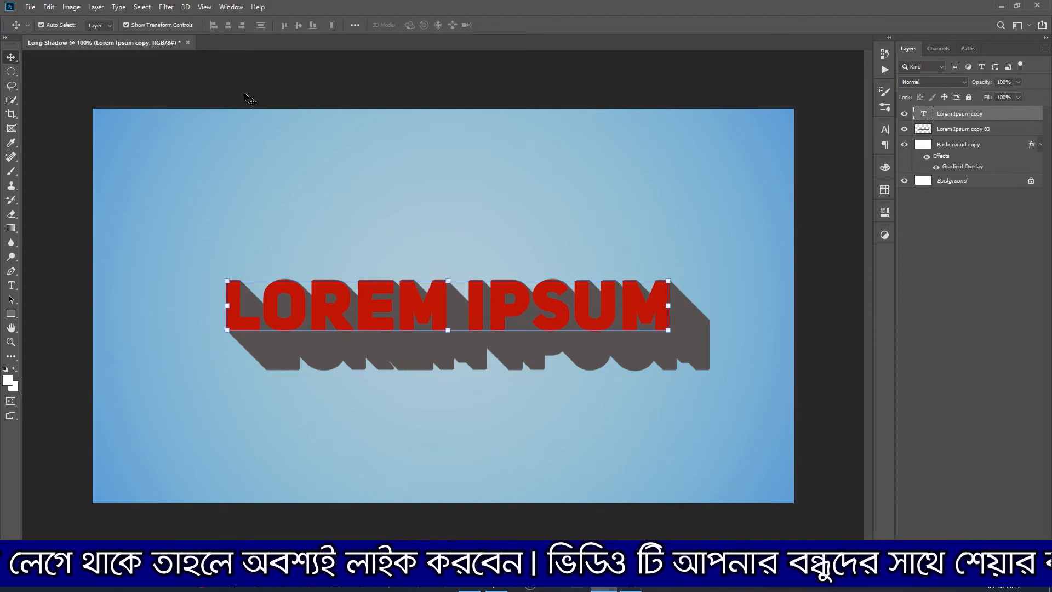
{"action": "left_click", "coordinate": [136, 25]}
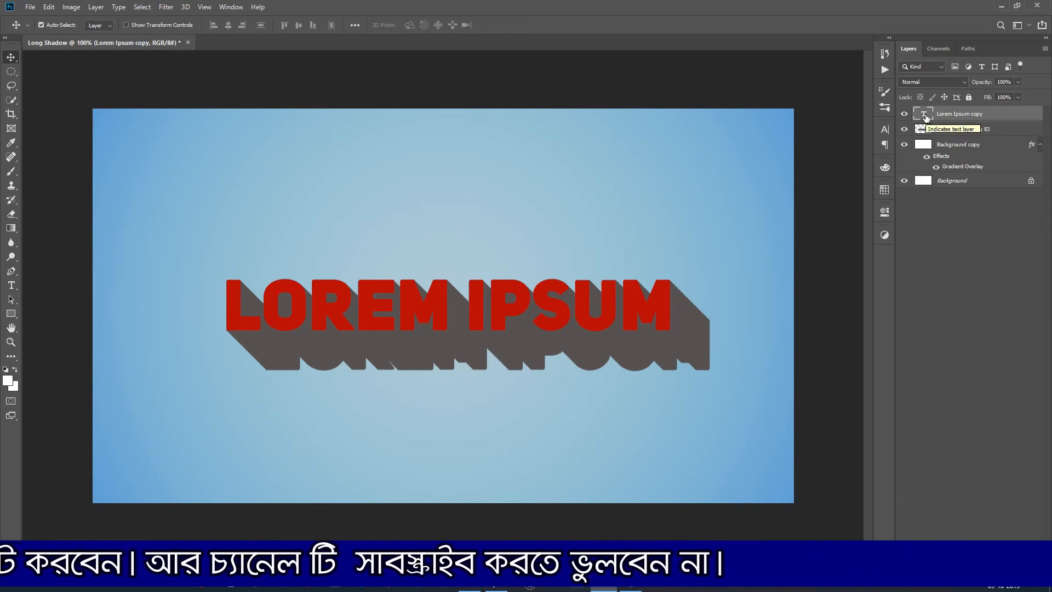
- Group the red text with its shadow layer and move the group slightly up and left on the canvas
{"action": "left_click", "coordinate": [964, 130], "text": "shift"}
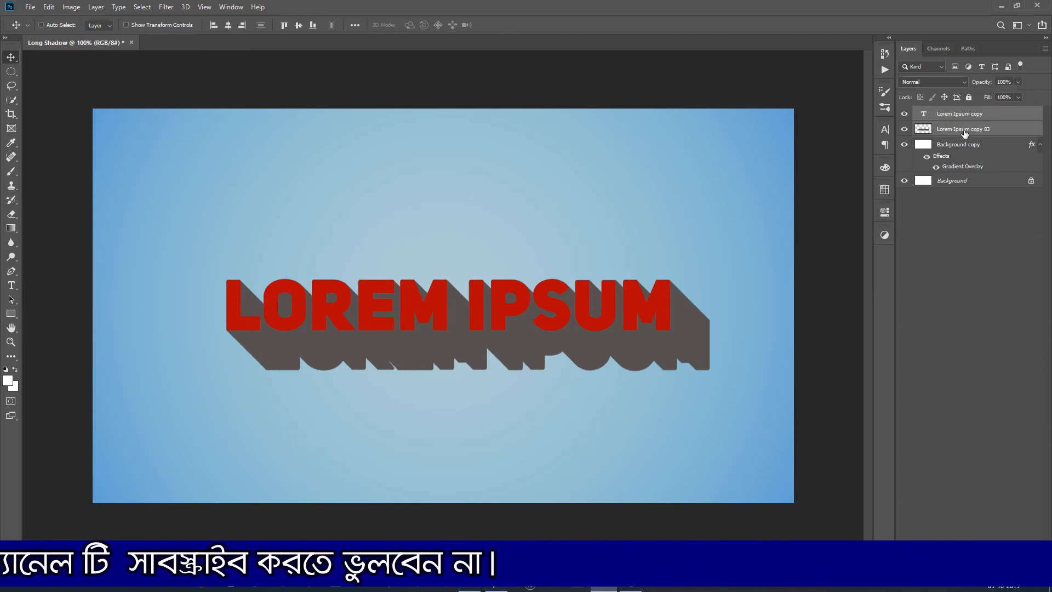
{"action": "key", "text": "ctrl+g"}
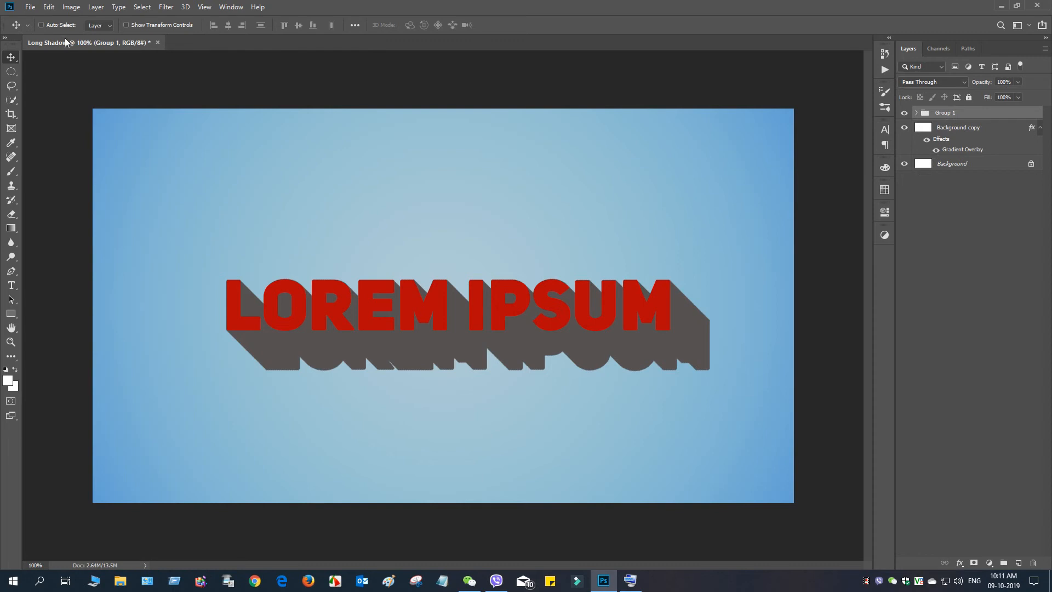
{"action": "left_click", "coordinate": [978, 129]}
{"action": "left_click", "coordinate": [934, 112]}
{"action": "mouse_move", "coordinate": [515, 314]}
{"action": "left_mouse_down"}
{"action": "mouse_move", "coordinate": [506, 327]}
{"action": "mouse_move", "coordinate": [503, 299]}
{"action": "left_mouse_up"}
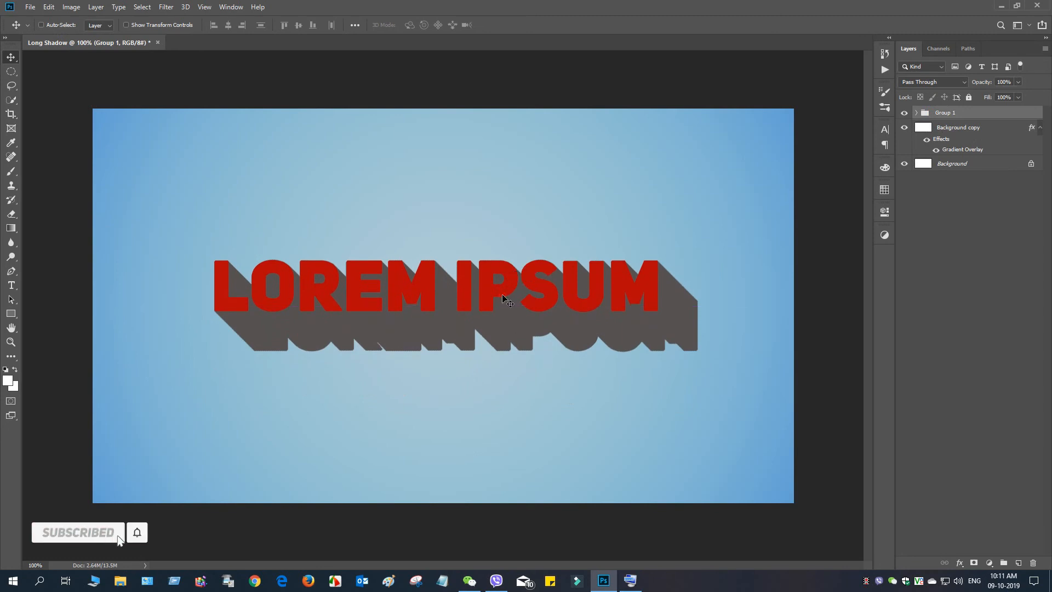
{"action": "double_click", "coordinate": [503, 299]}
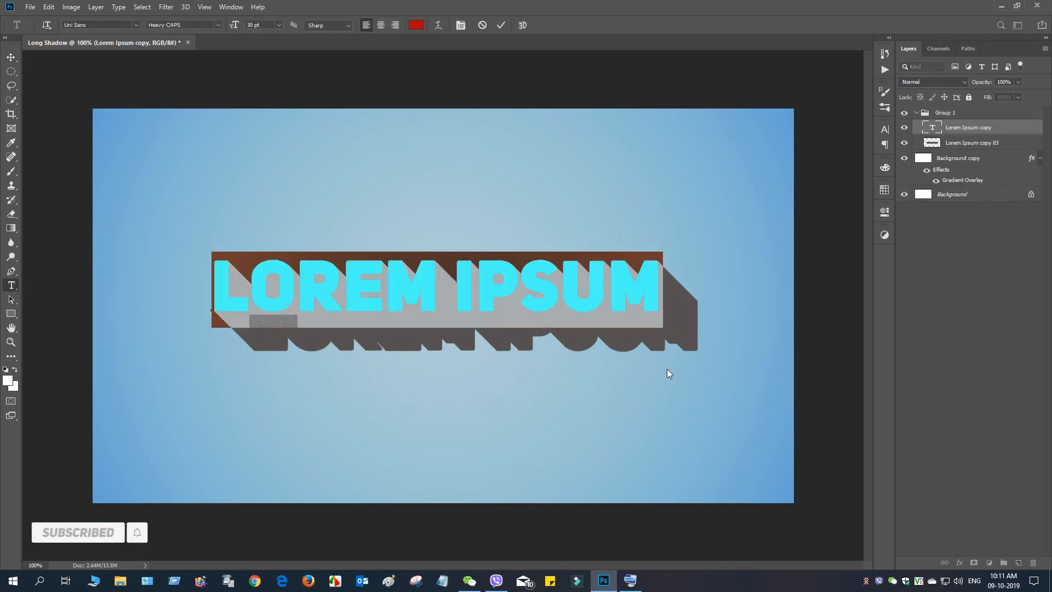
{"action": "key", "text": "ctrl+Return"}
{"action": "key", "text": "v"}
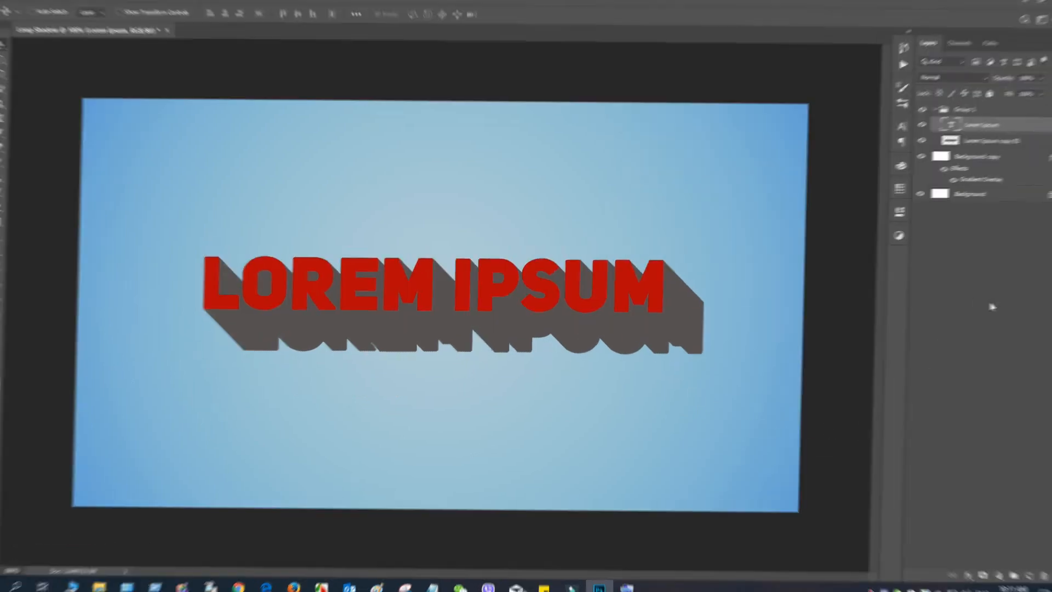